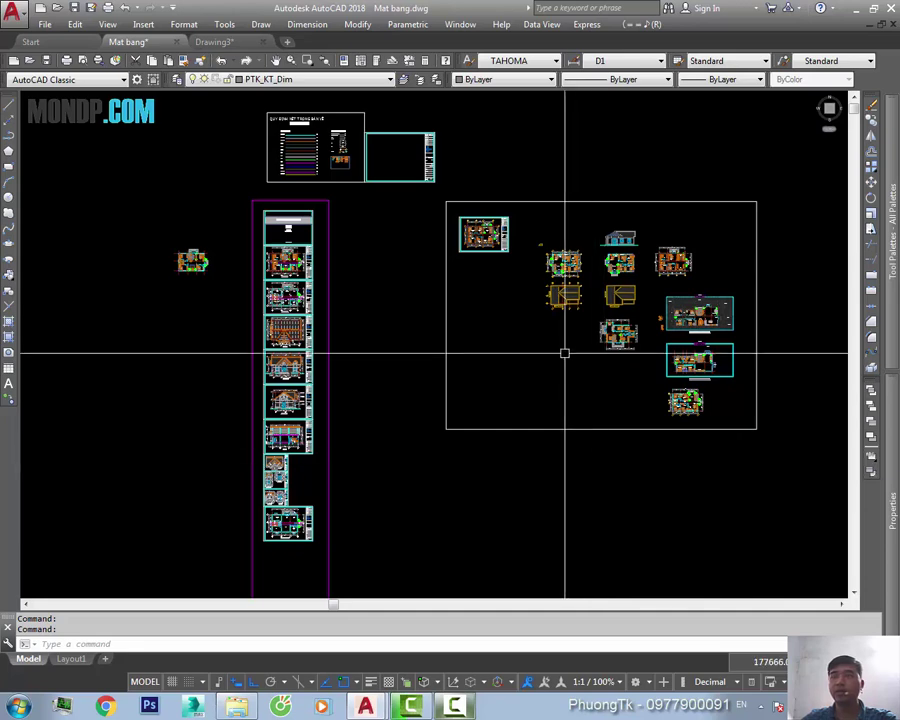
# - Window-select the small standalone plan left of the sheet column and erase it with E
pyautogui.scroll(2, 278, 284)
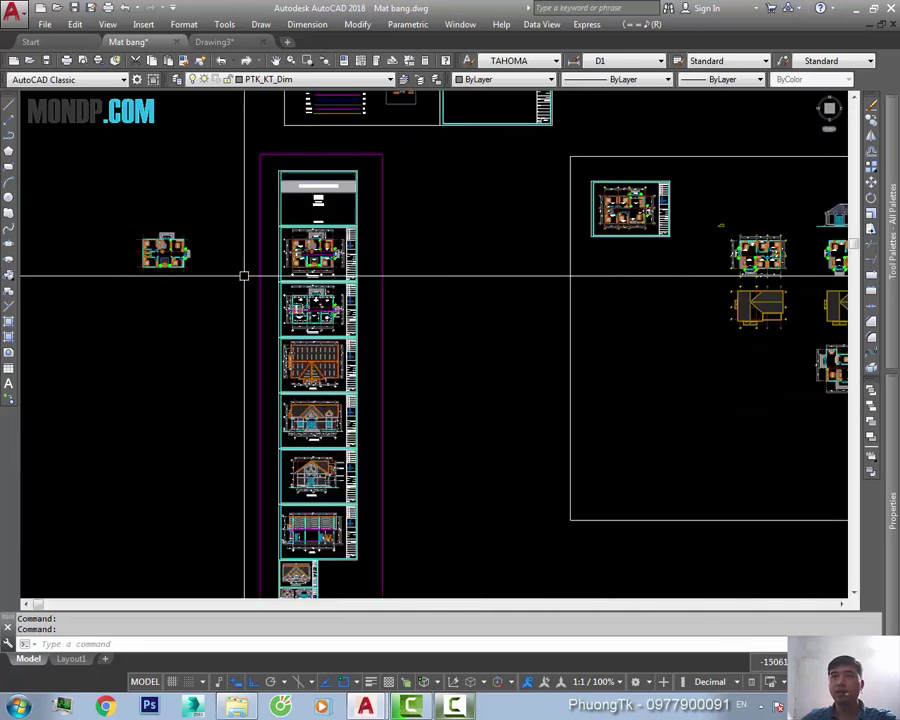
pyautogui.moveTo(242, 274); pyautogui.dragTo(348, 306, button='middle')
pyautogui.click(318, 237)
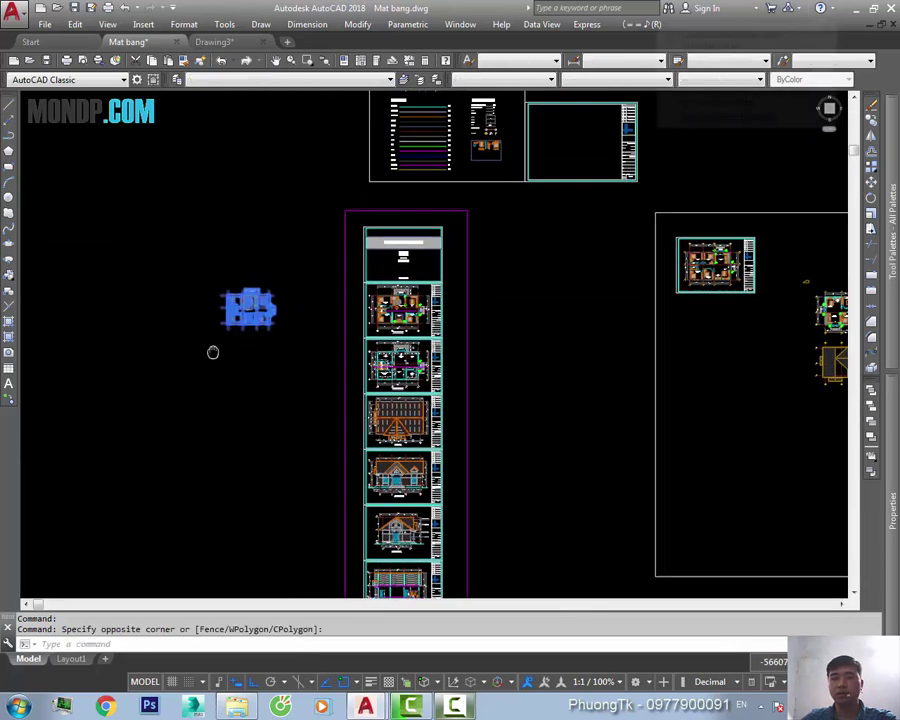
pyautogui.click(206, 360)
pyautogui.write('e')
pyautogui.press('Return')
# - Dismiss the hatch-grips tip and survey the sheets, line-weight legend and empty title-block frame
pyautogui.scroll(3, 583, 315)
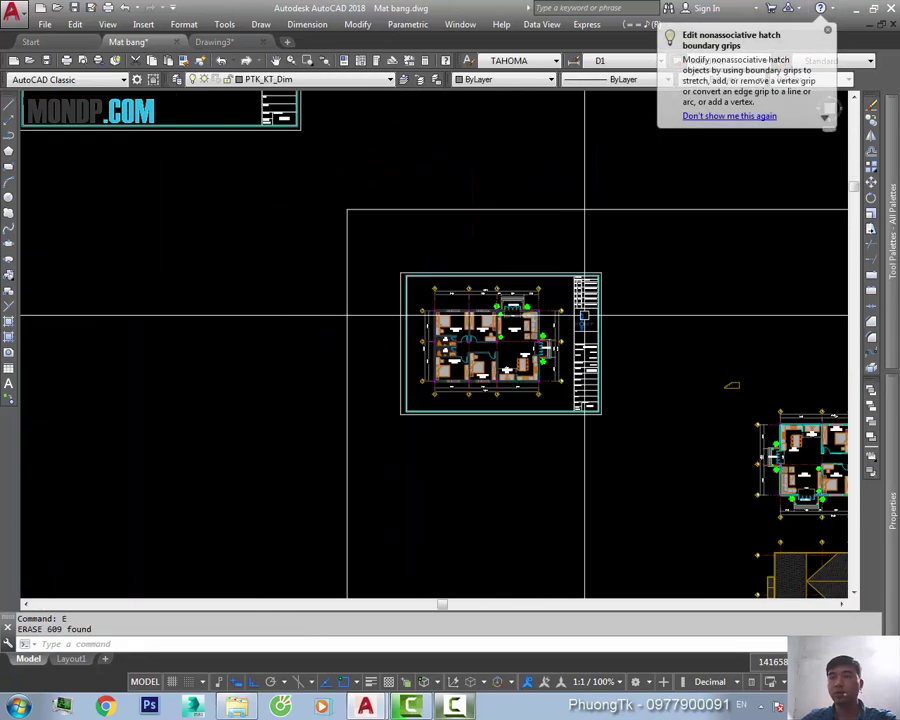
pyautogui.click(827, 35)
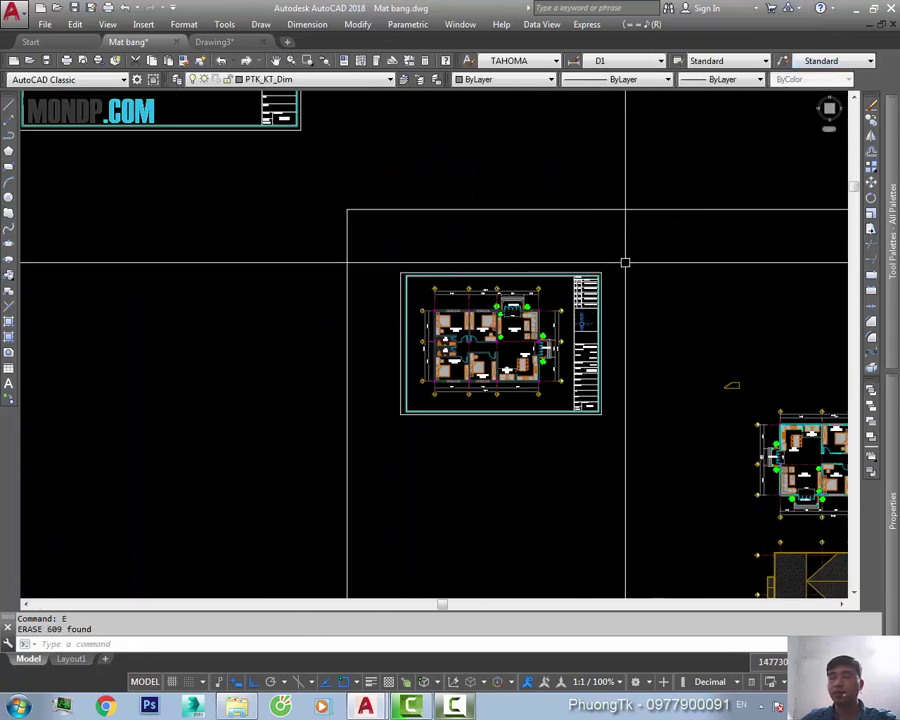
pyautogui.scroll(-3, 600, 300)
pyautogui.moveTo(589, 340); pyautogui.dragTo(412, 300, button='middle')
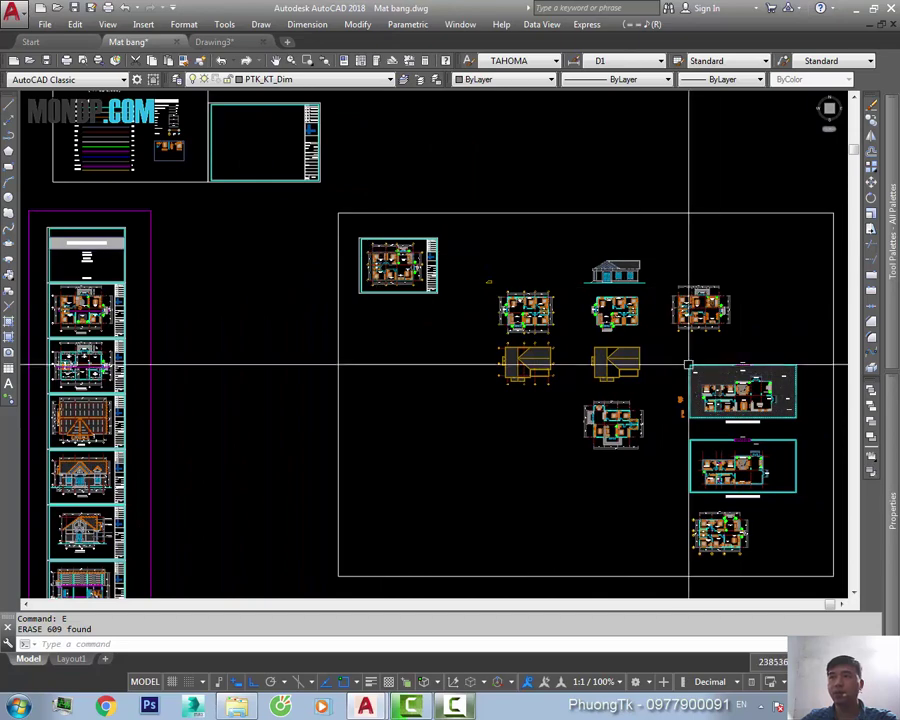
pyautogui.moveTo(662, 370); pyautogui.dragTo(724, 400, button='middle')
pyautogui.moveTo(526, 346)
pyautogui.mouseDown(button='middle')
pyautogui.moveTo(369, 308)
pyautogui.moveTo(435, 300)
pyautogui.moveTo(517, 389)
pyautogui.mouseUp(button='middle')
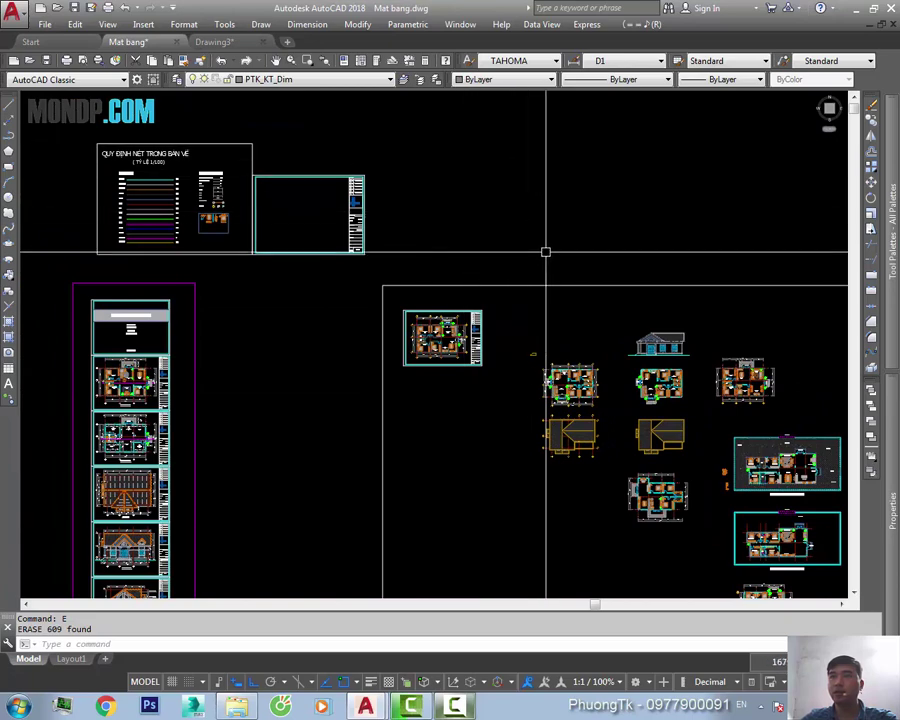
pyautogui.moveTo(575, 183)
pyautogui.mouseDown(button='middle')
pyautogui.moveTo(542, 217)
pyautogui.moveTo(642, 163)
pyautogui.mouseUp(button='middle')
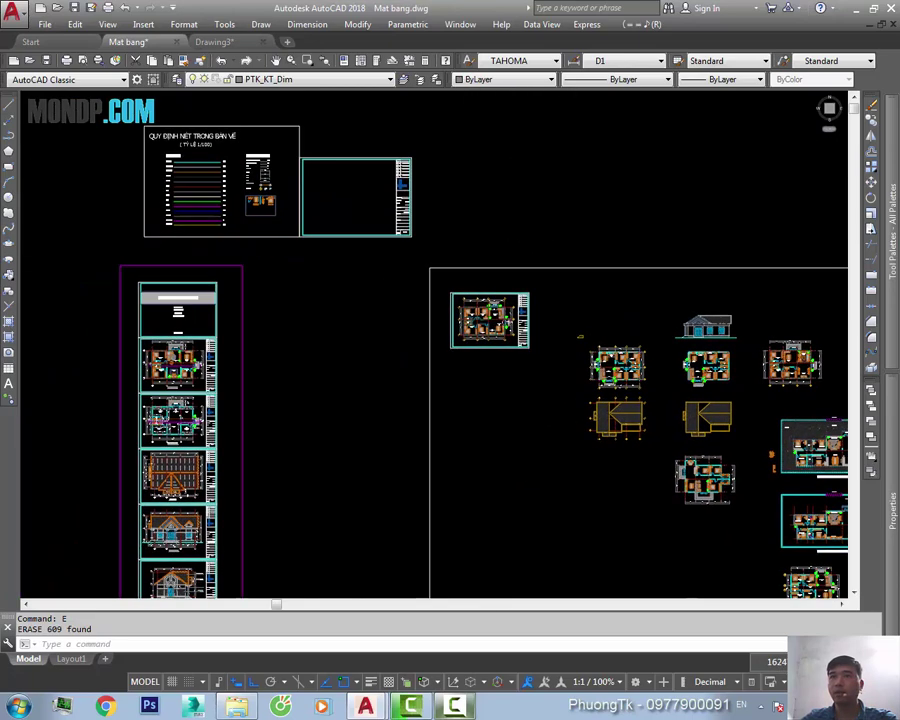
pyautogui.scroll(2, 281, 167)
pyautogui.scroll(4, 265, 160)
pyautogui.scroll(-2, 420, 236)
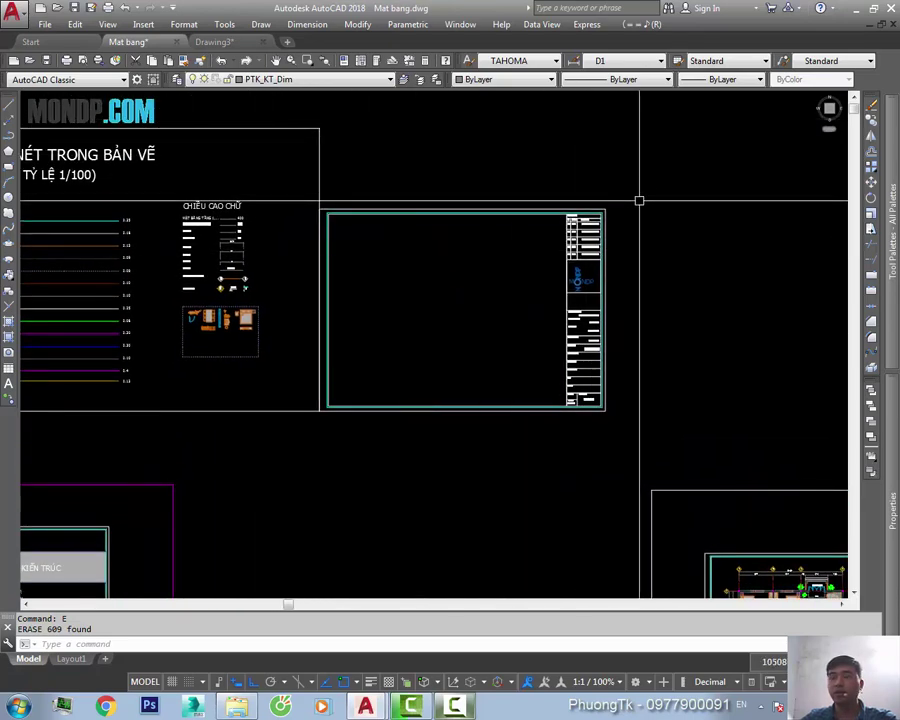
pyautogui.moveTo(577, 276)
pyautogui.mouseDown(button='middle')
pyautogui.moveTo(563, 252)
pyautogui.moveTo(594, 221)
pyautogui.moveTo(739, 241)
pyautogui.mouseUp(button='middle')
pyautogui.scroll(-3, 653, 261)
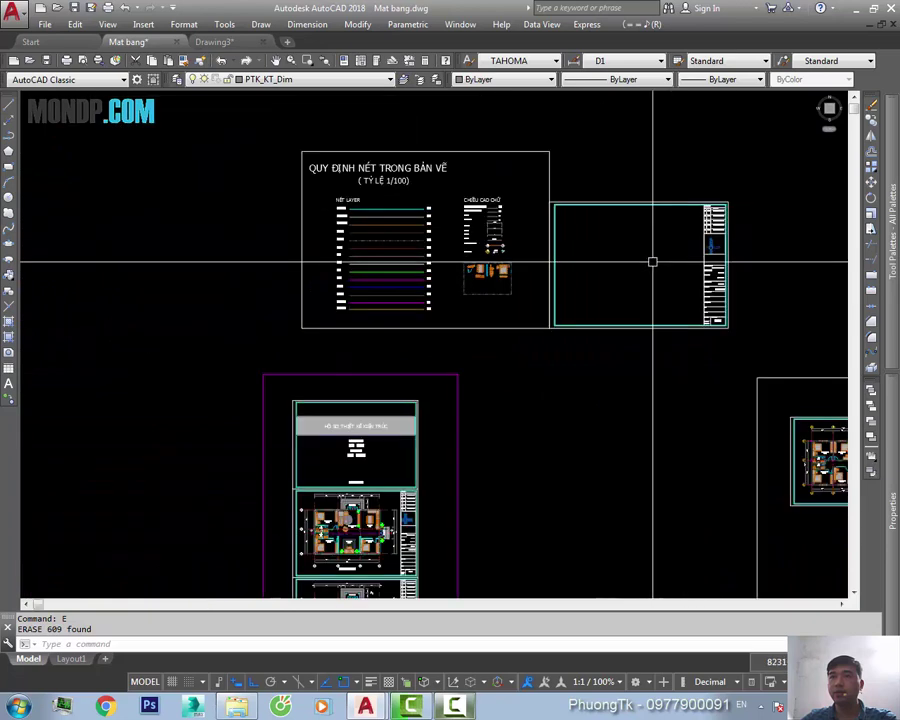
pyautogui.scroll(1, 538, 262)
pyautogui.scroll(4, 616, 230)
pyautogui.moveTo(616, 230); pyautogui.dragTo(648, 226, button='middle')
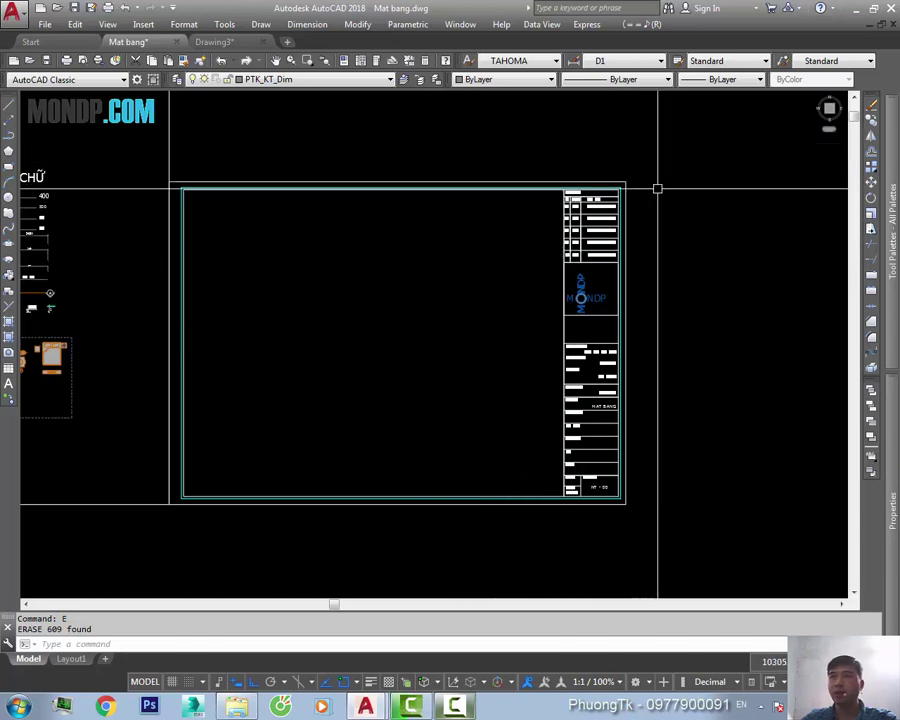
pyautogui.scroll(-4, 626, 208)
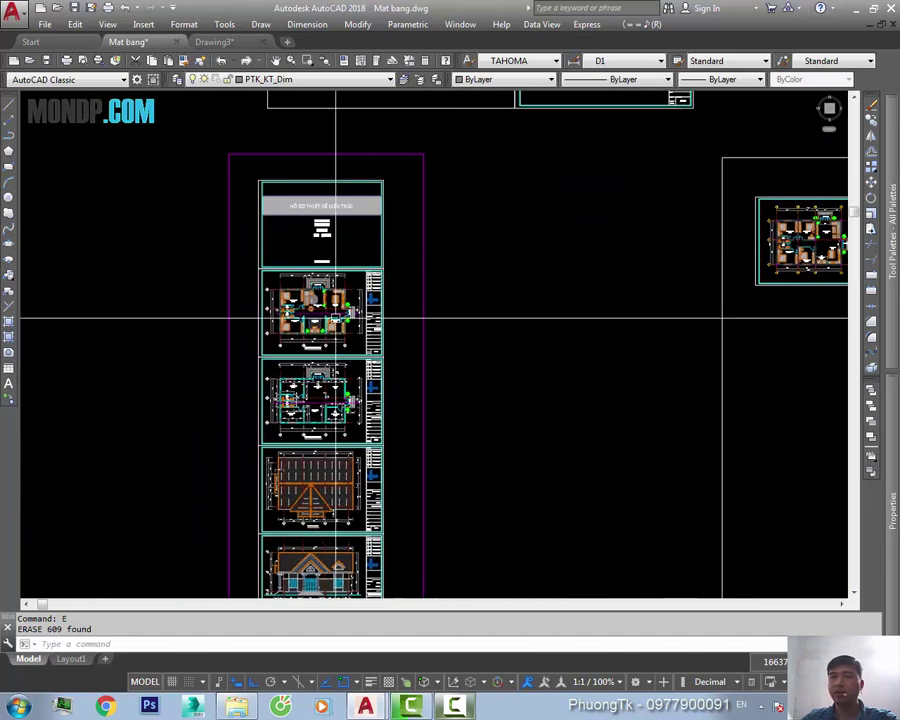
pyautogui.scroll(5, 310, 316)
pyautogui.write('d')
pyautogui.press('space')
pyautogui.moveTo(416, 255); pyautogui.dragTo(416, 241, button='middle')
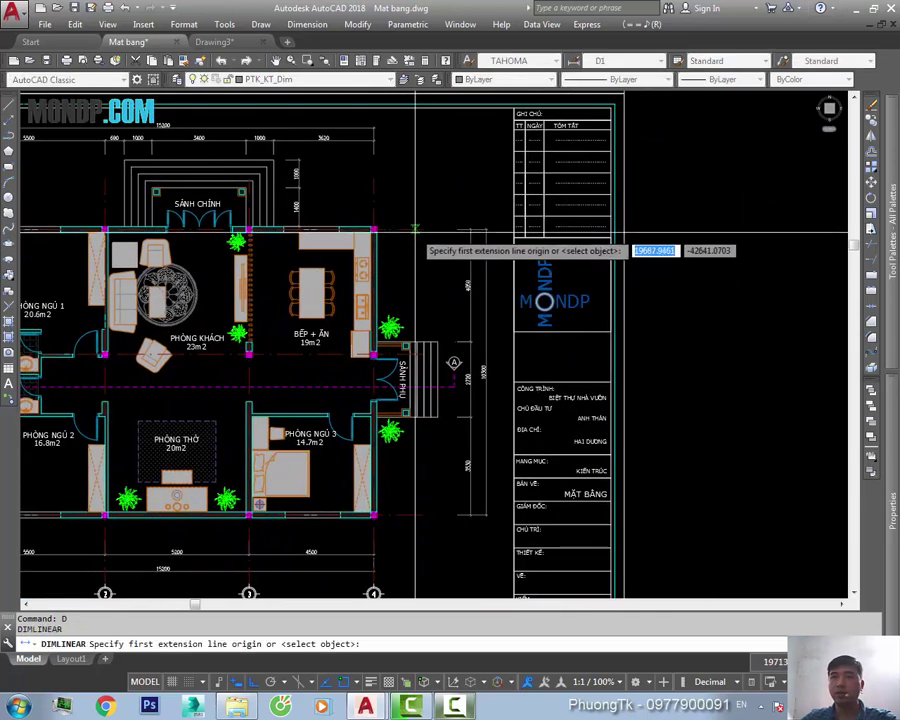
pyautogui.click(414, 229)
pyautogui.click(416, 345)
pyautogui.scroll(3, 416, 345)
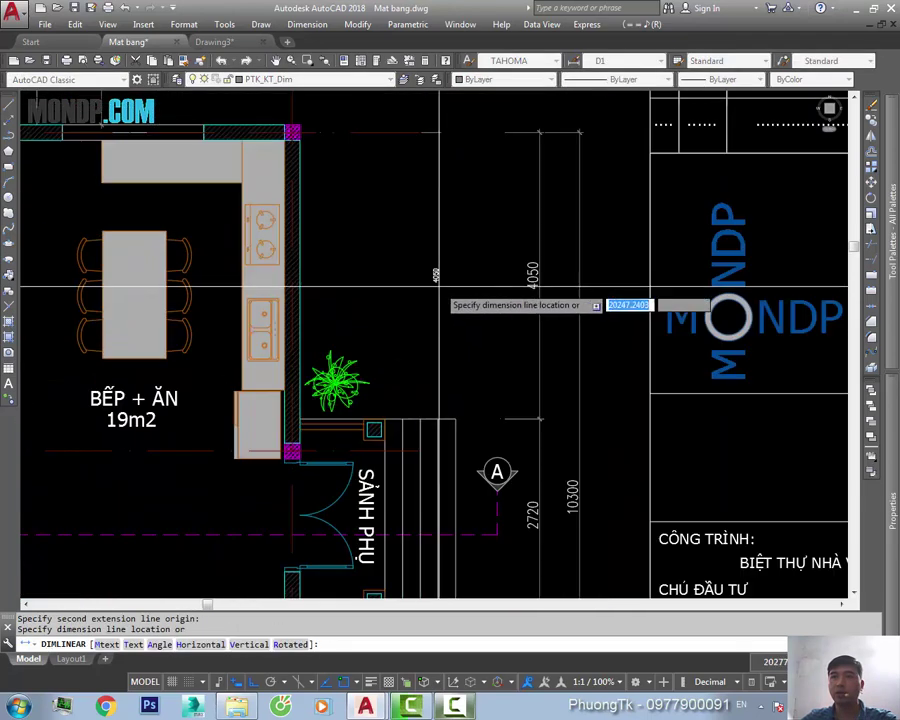
pyautogui.press('Escape')
pyautogui.scroll(-5, 402, 300)
pyautogui.scroll(-3, 400, 293)
pyautogui.moveTo(541, 236); pyautogui.dragTo(444, 338, button='middle')
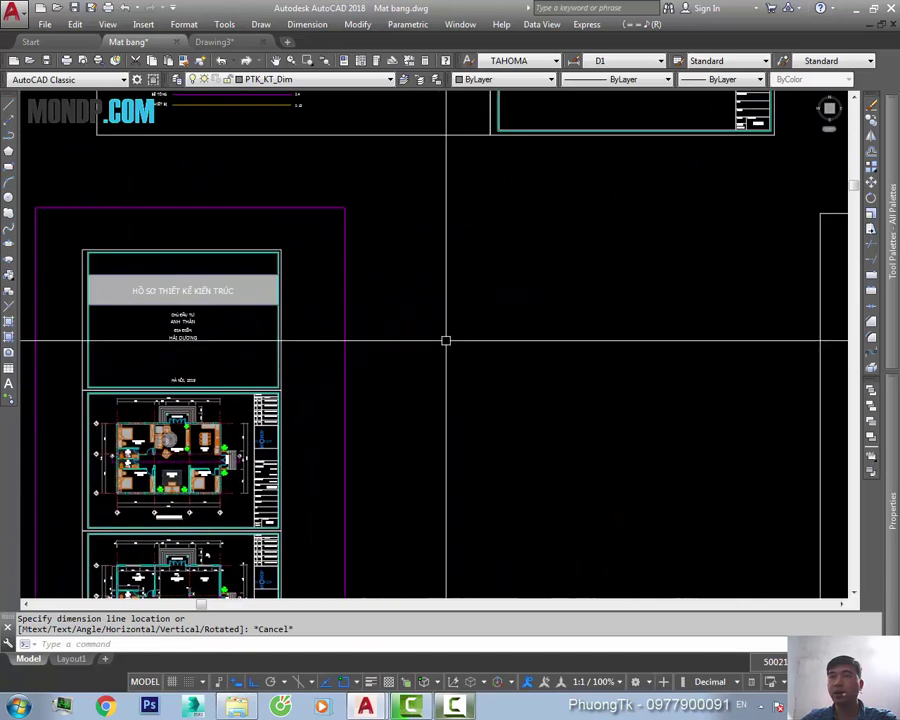
pyautogui.moveTo(580, 142); pyautogui.dragTo(524, 188, button='middle')
pyautogui.click(573, 60)
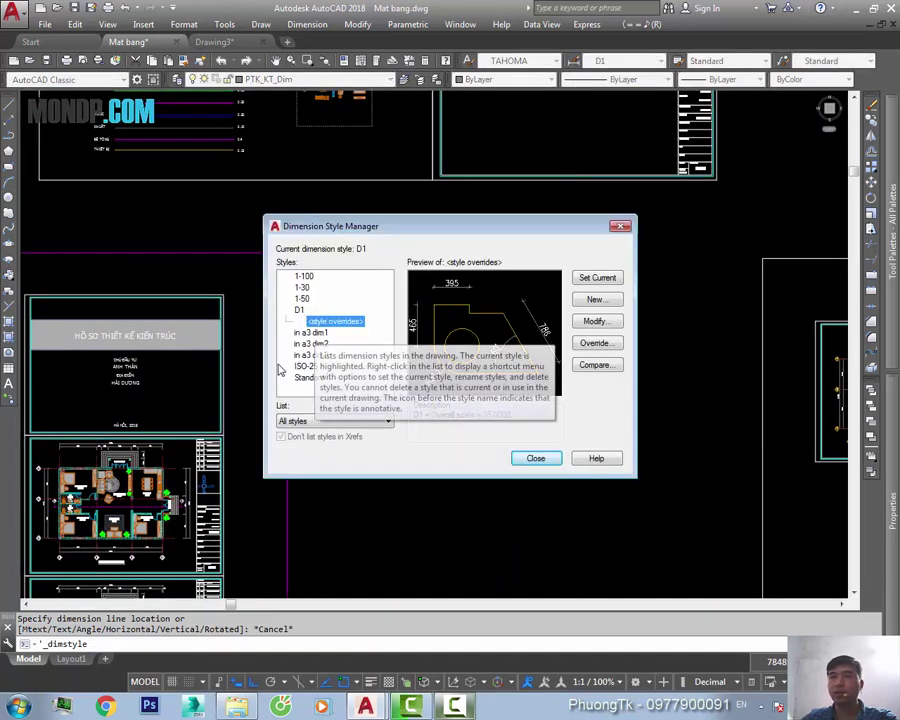
pyautogui.click(620, 228)
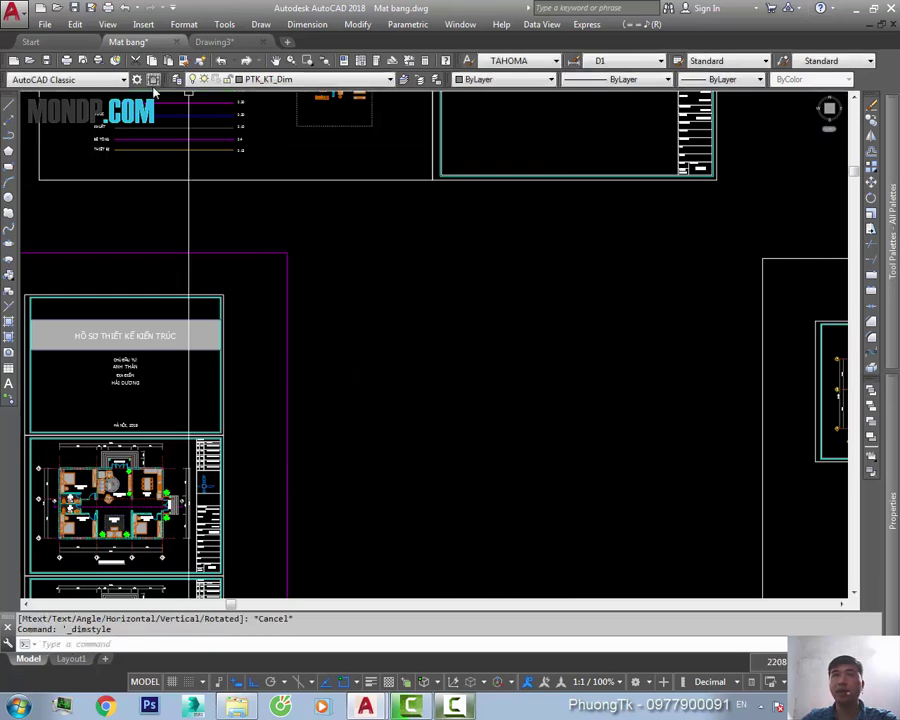
# - Start a new drawing from the acadiso.dwt template
pyautogui.click(40, 8)
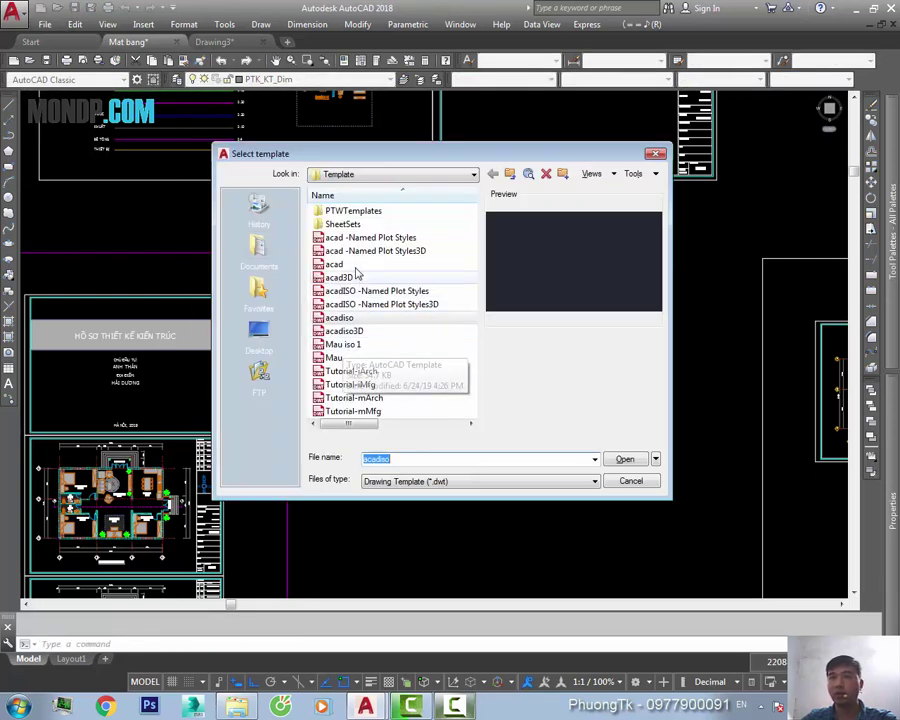
pyautogui.click(340, 317)
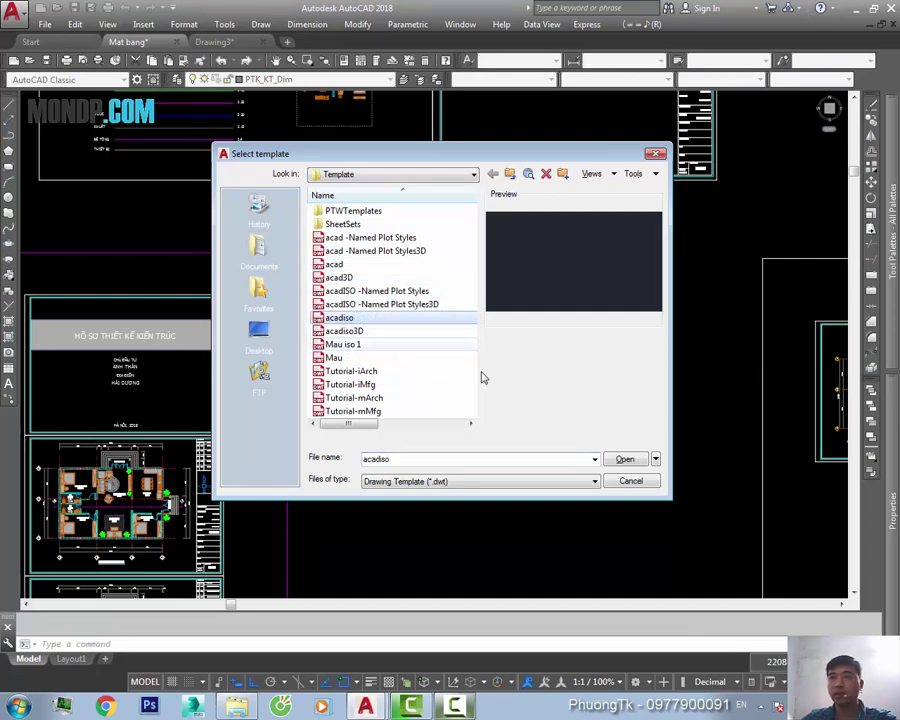
pyautogui.click(627, 459)
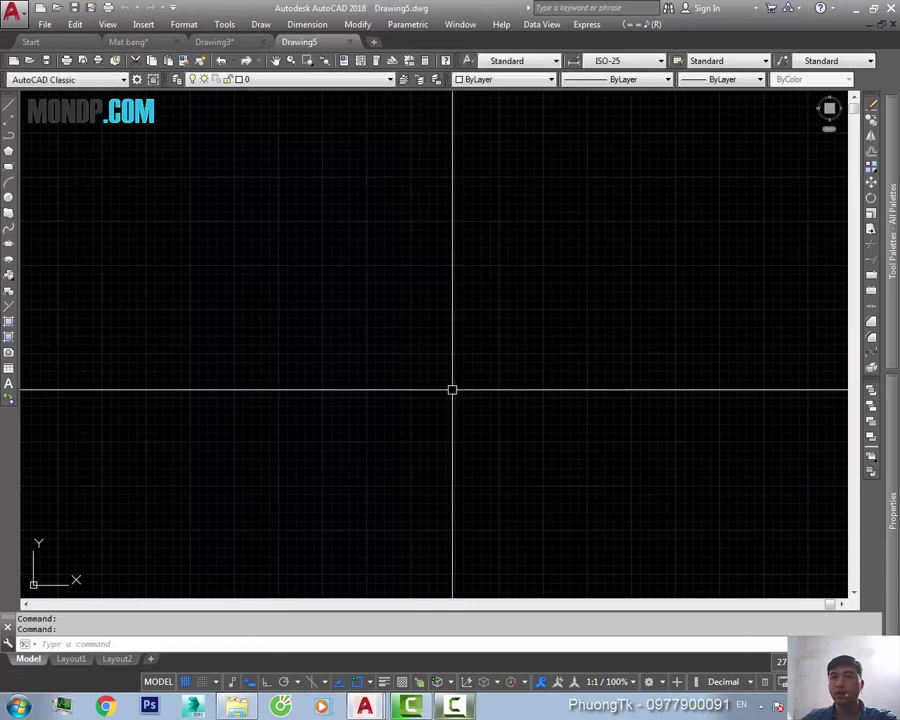
# - Turn the grid off with F7 and bring up the Dimension Style Manager with ISO-25 current
pyautogui.press('F7')
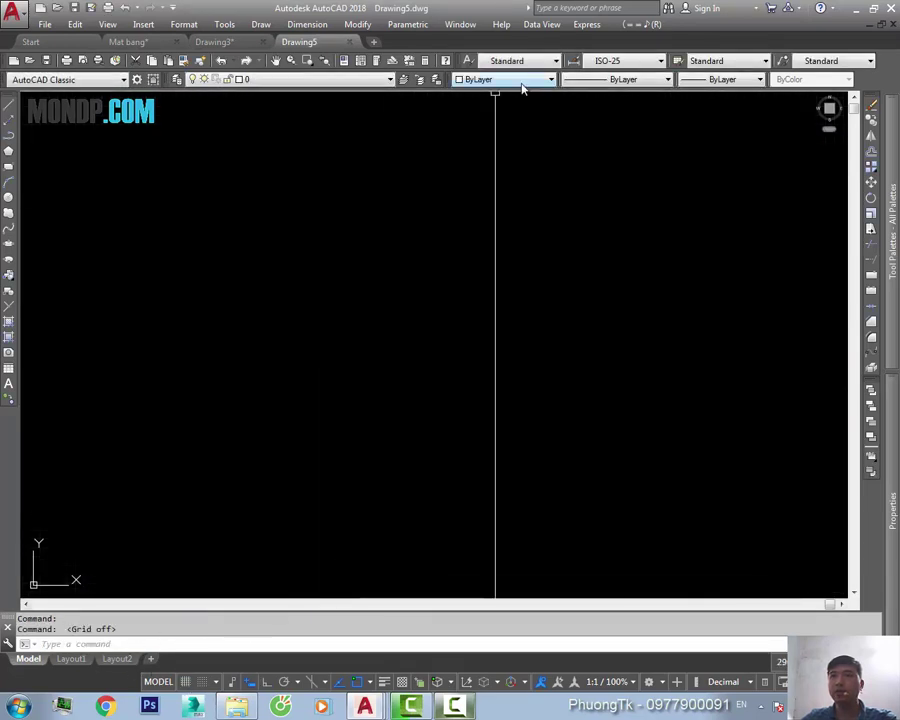
pyautogui.click(627, 62)
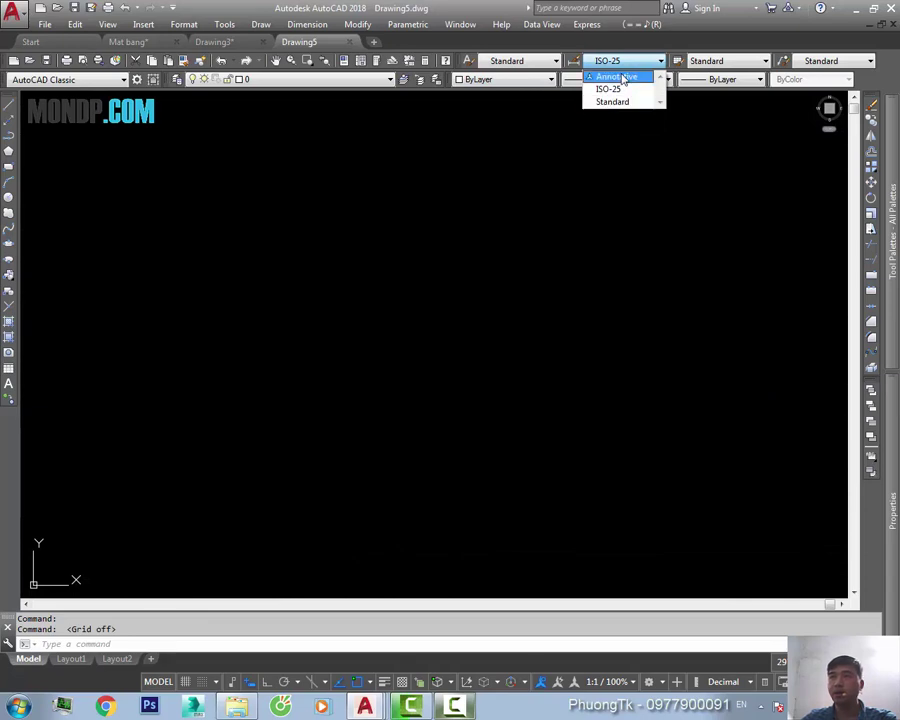
pyautogui.click(600, 170)
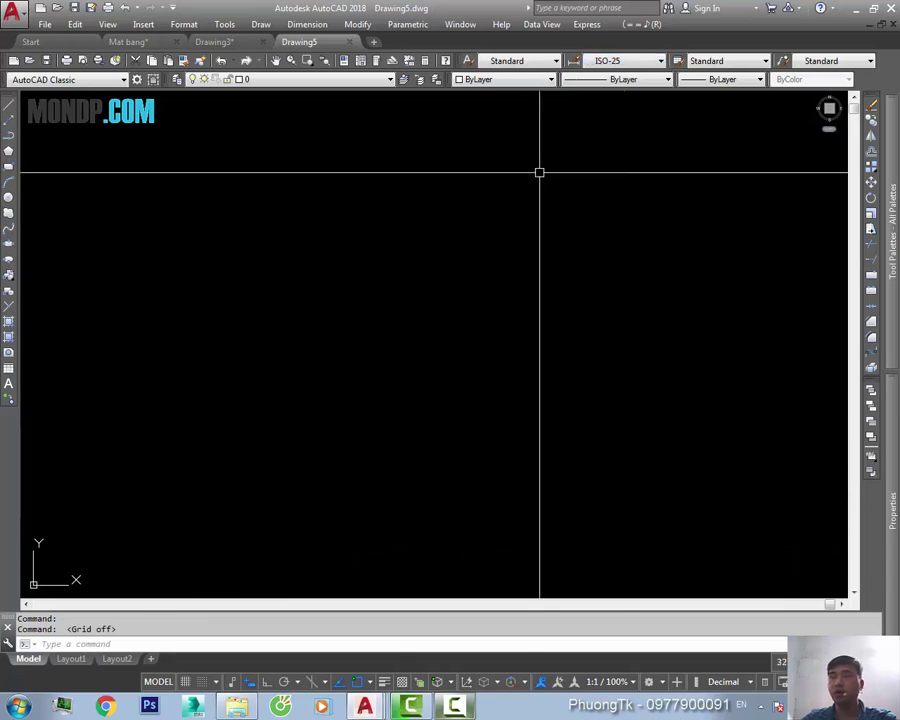
pyautogui.click(574, 61)
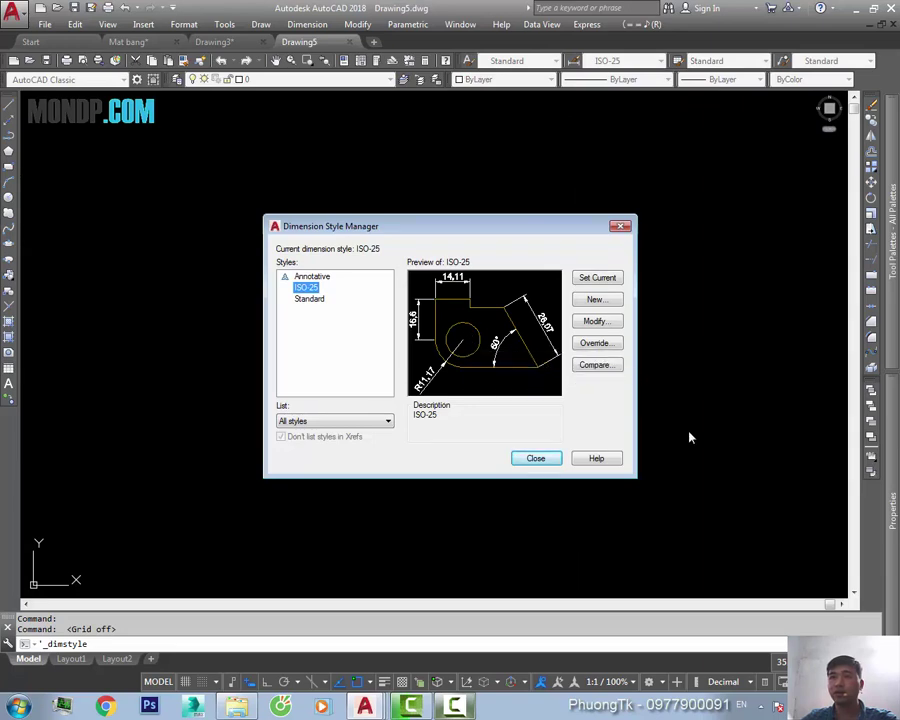
# - Reopen the Dimension Style Manager and start a new style based on Standard
pyautogui.click(620, 228)
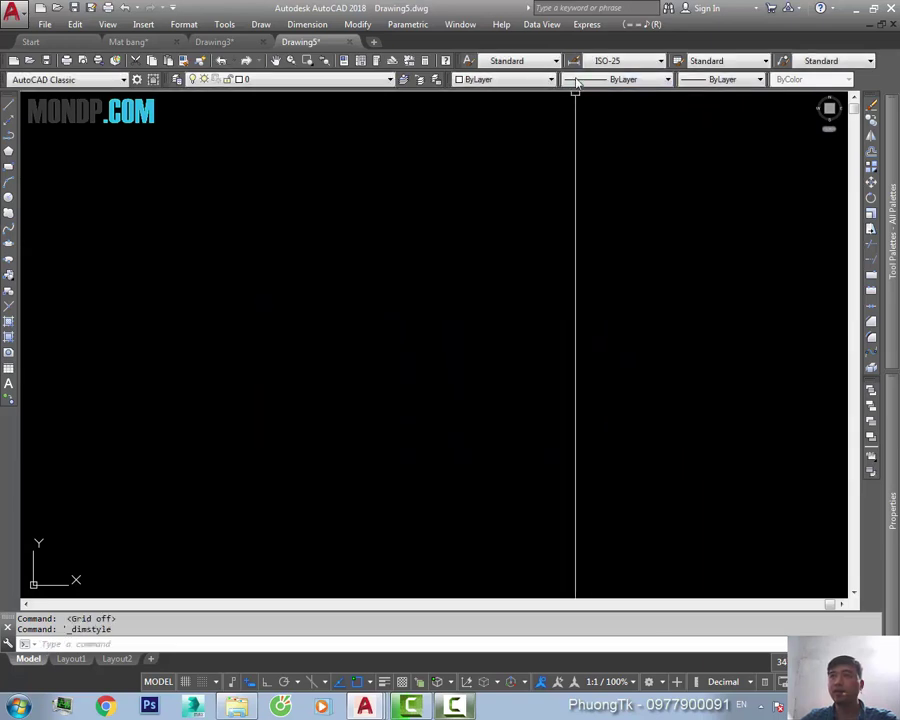
pyautogui.click(574, 63)
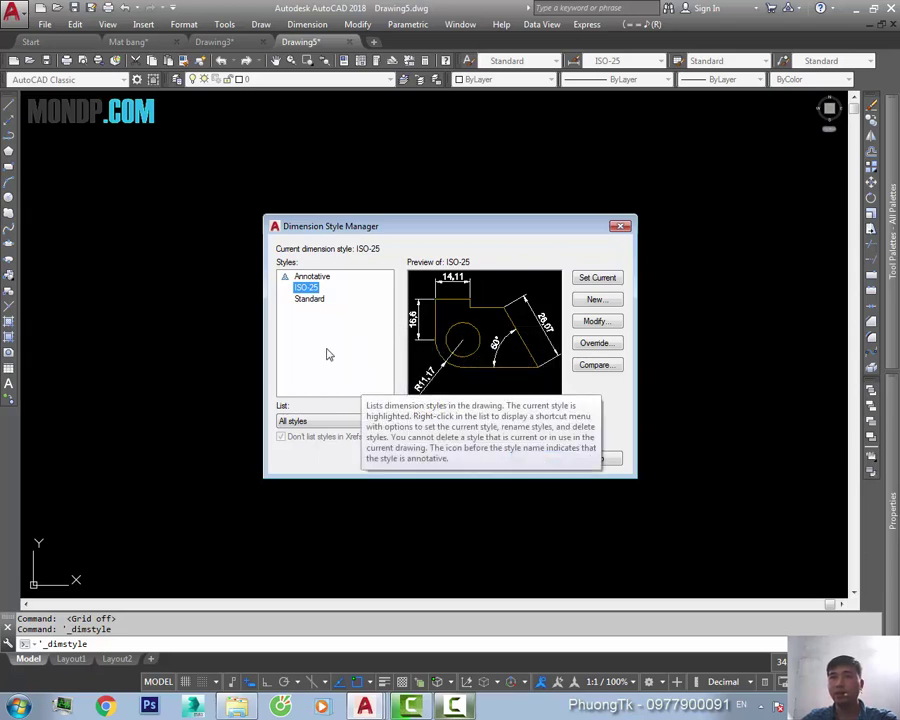
pyautogui.click(311, 300)
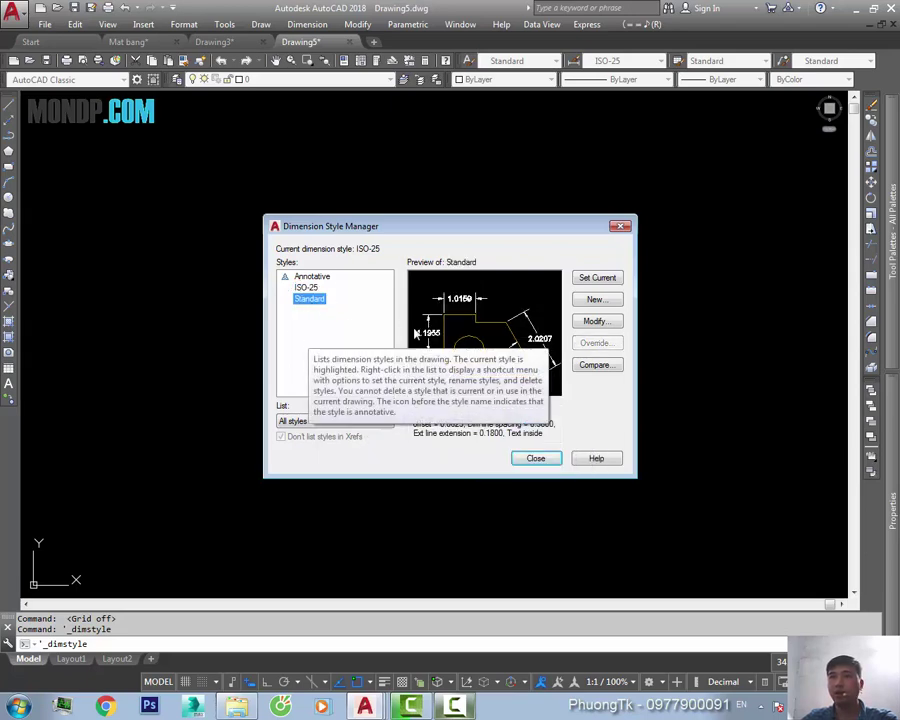
pyautogui.click(595, 299)
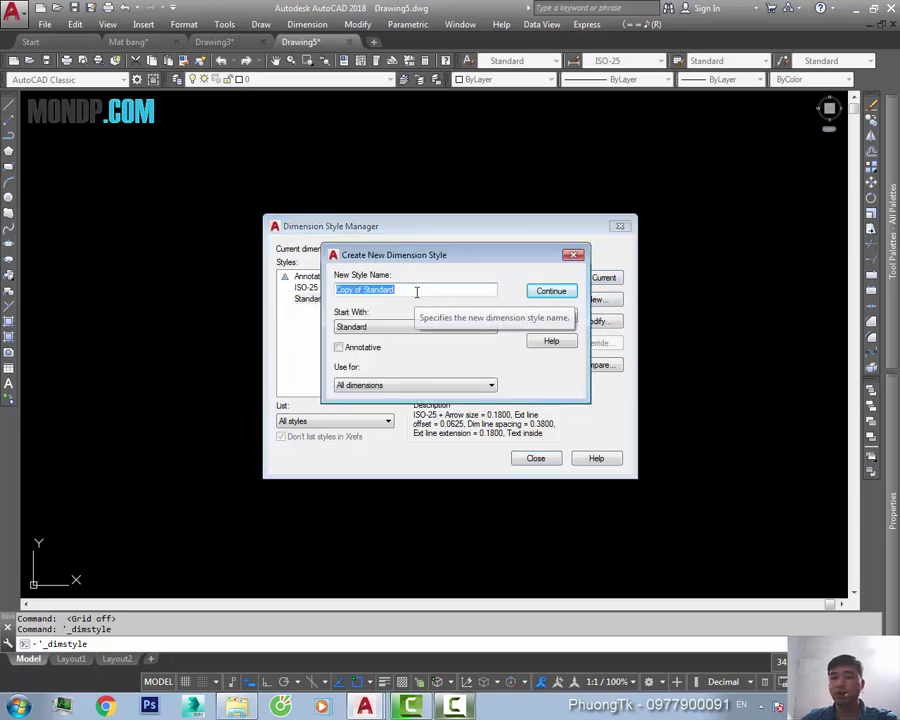
# - Name the new style PTK-D1 and continue to its settings
pyautogui.write('D1')
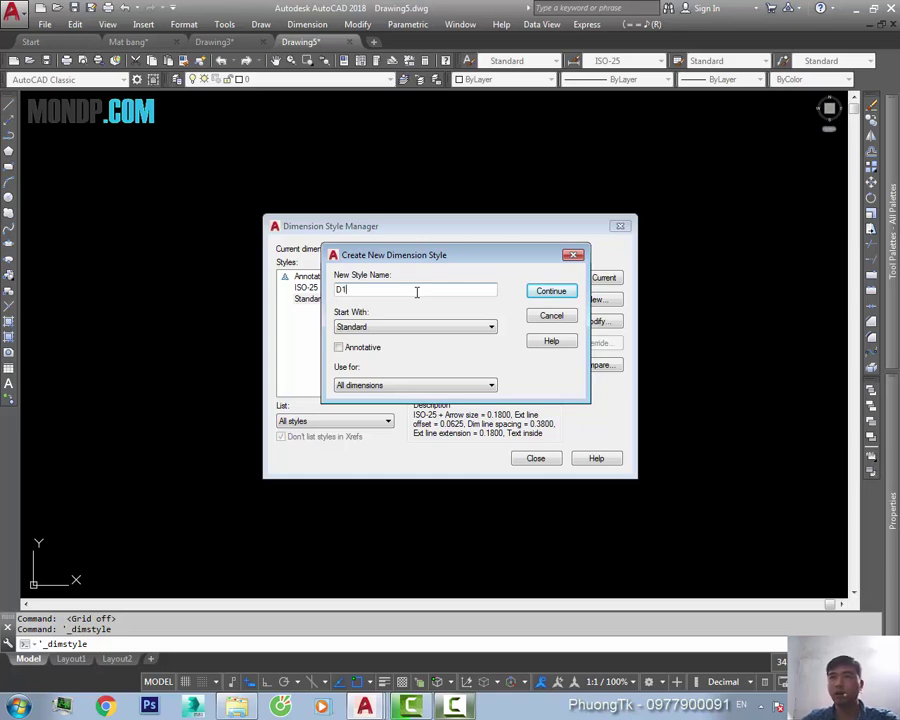
pyautogui.doubleClick(345, 290)
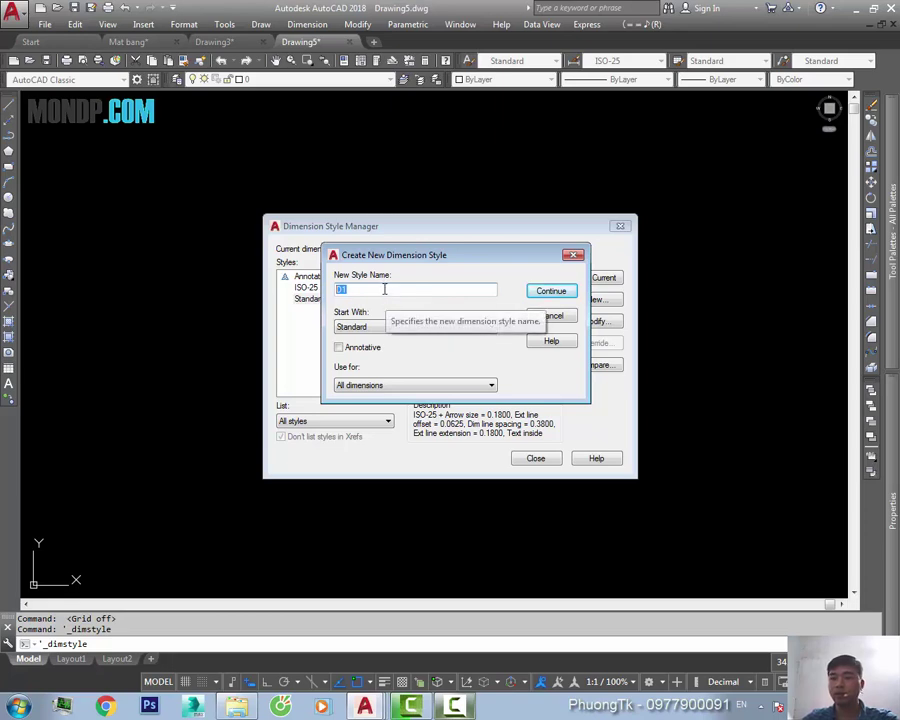
pyautogui.write('PTK -')
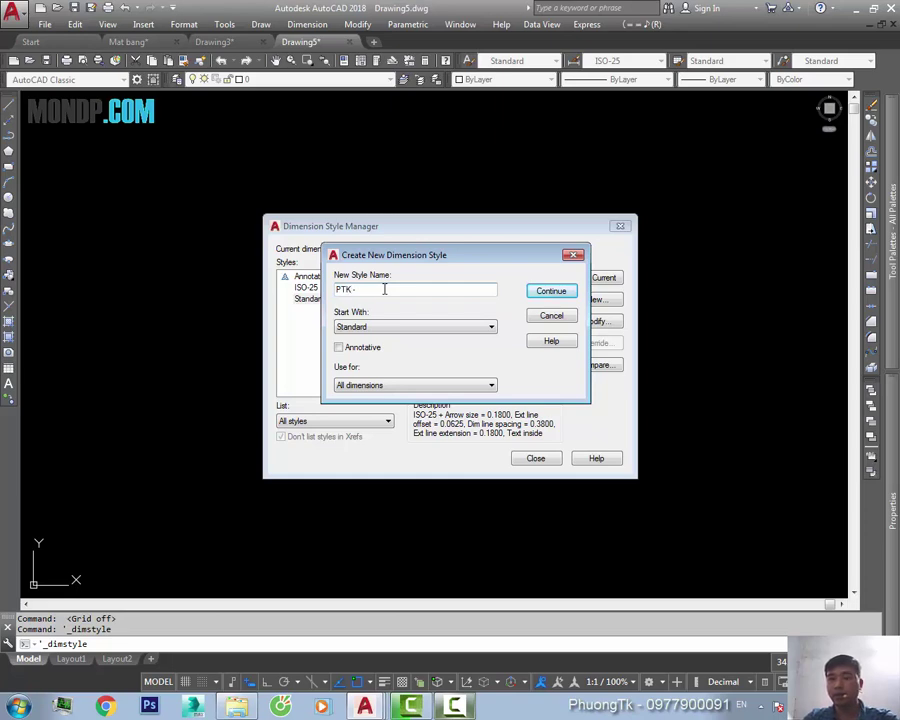
pyautogui.write('D1')
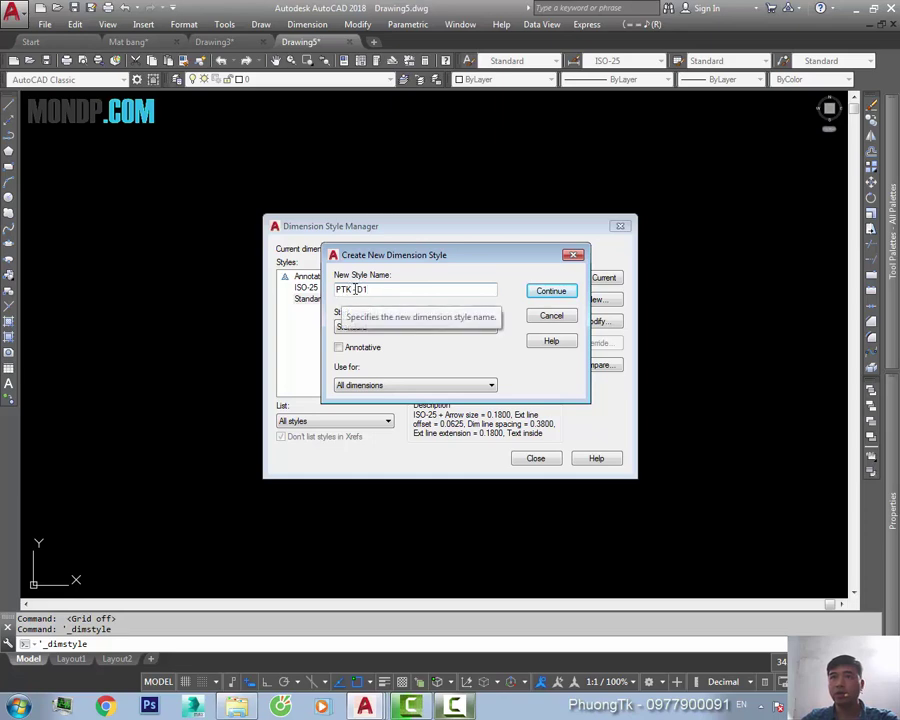
pyautogui.click(356, 290)
pyautogui.press('BackSpace')
pyautogui.press('BackSpace')
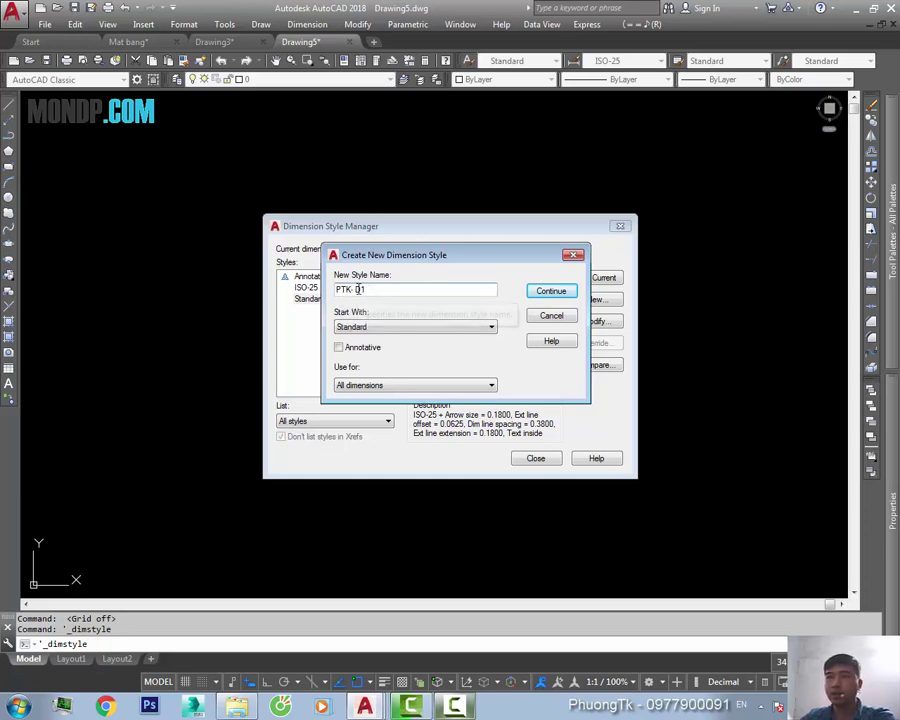
pyautogui.press('BackSpace')
pyautogui.write('-')
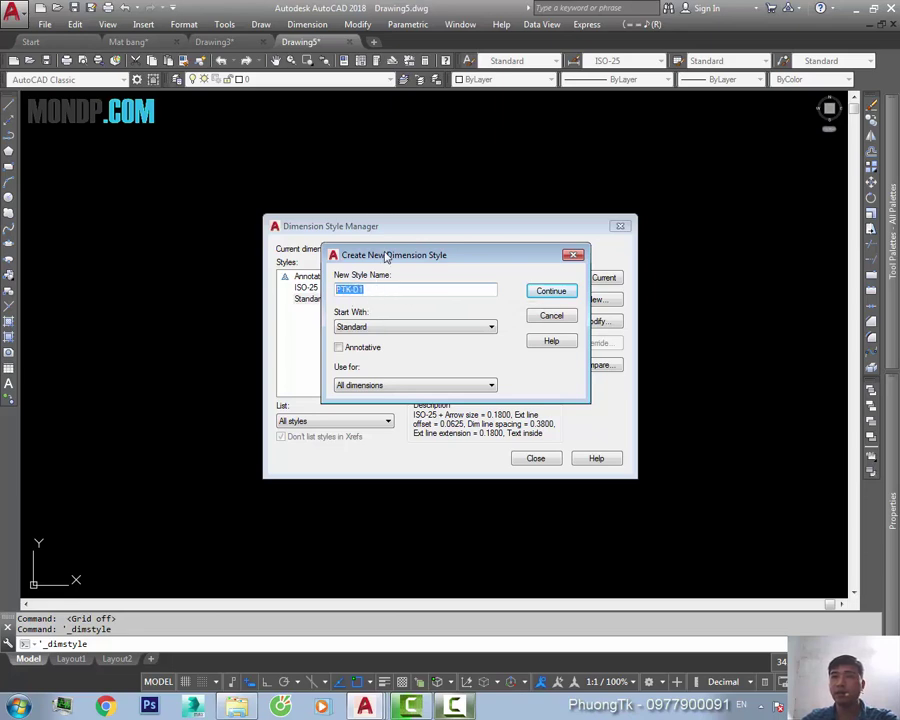
pyautogui.moveTo(388, 258)
pyautogui.mouseDown()
pyautogui.moveTo(339, 250)
pyautogui.moveTo(431, 259)
pyautogui.mouseUp()
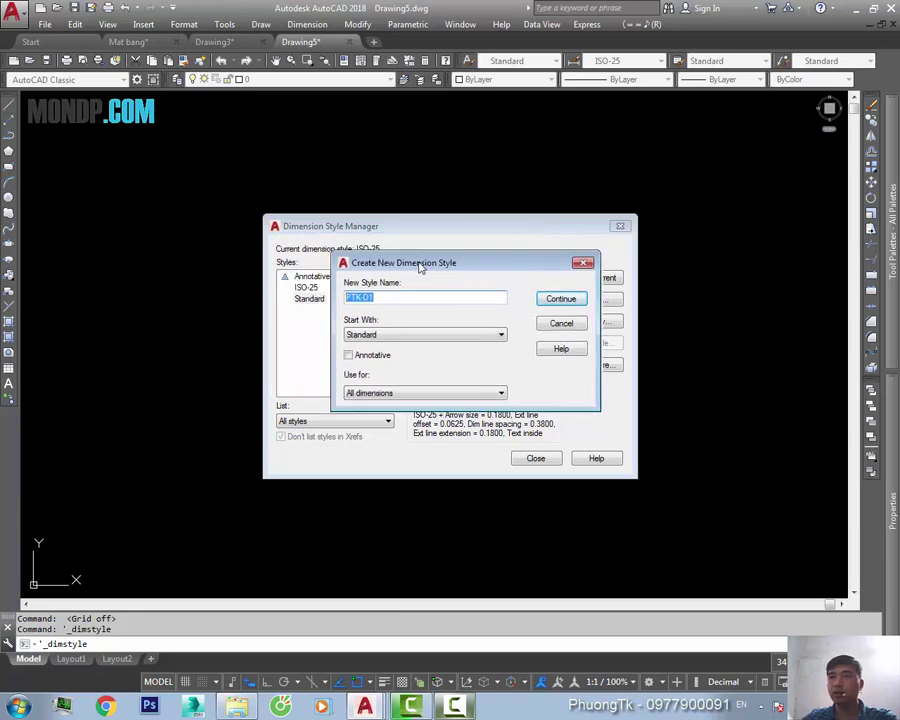
pyautogui.click(548, 303)
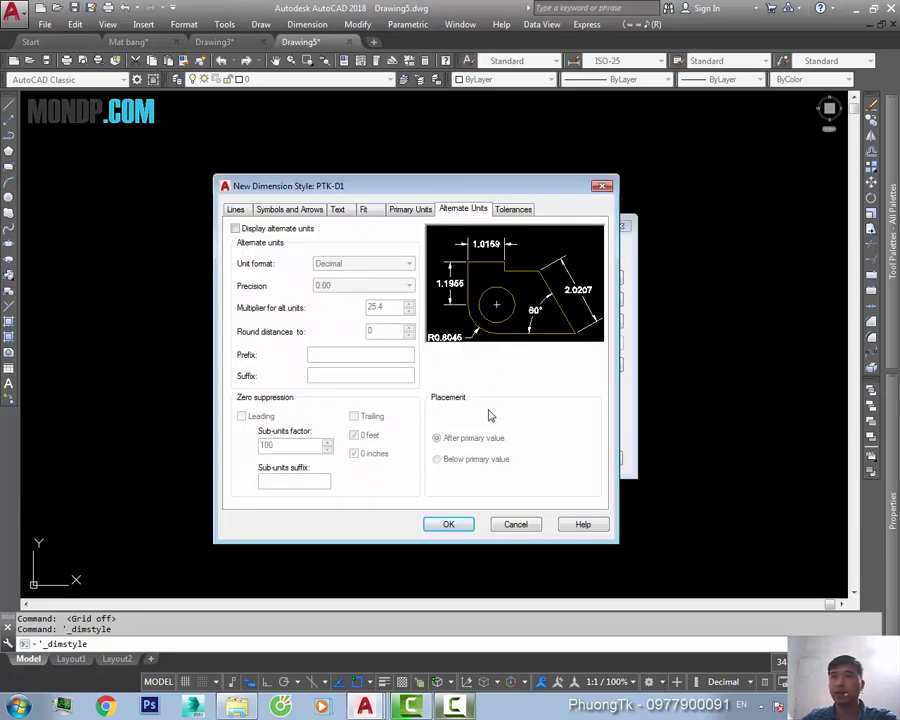
# - Look over the PTK-D1 text style options, then cancel the new style without saving
pyautogui.click(338, 212)
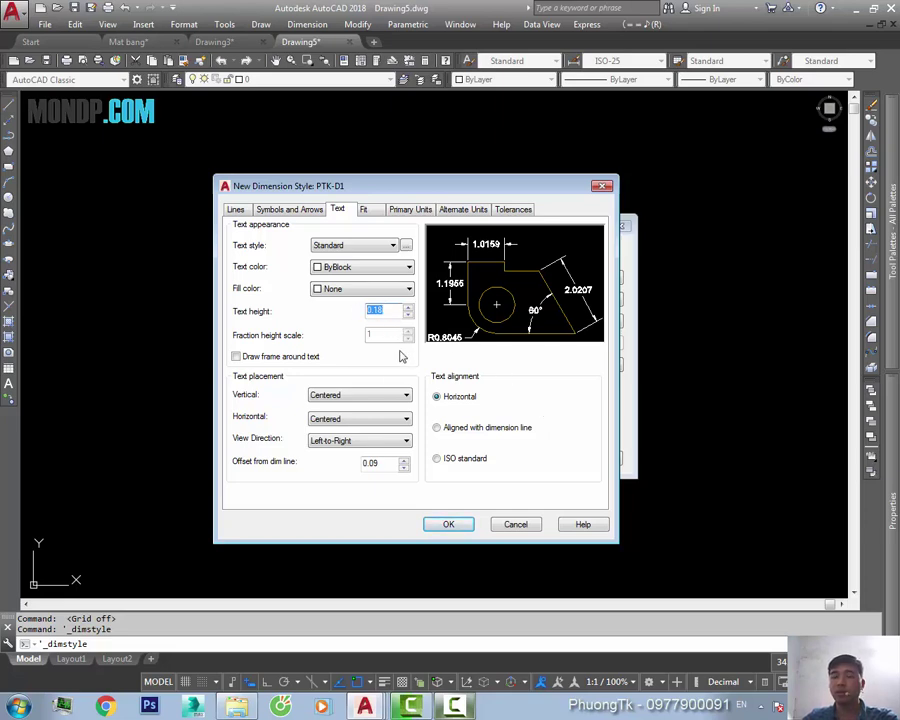
pyautogui.write('2')
pyautogui.click(356, 246)
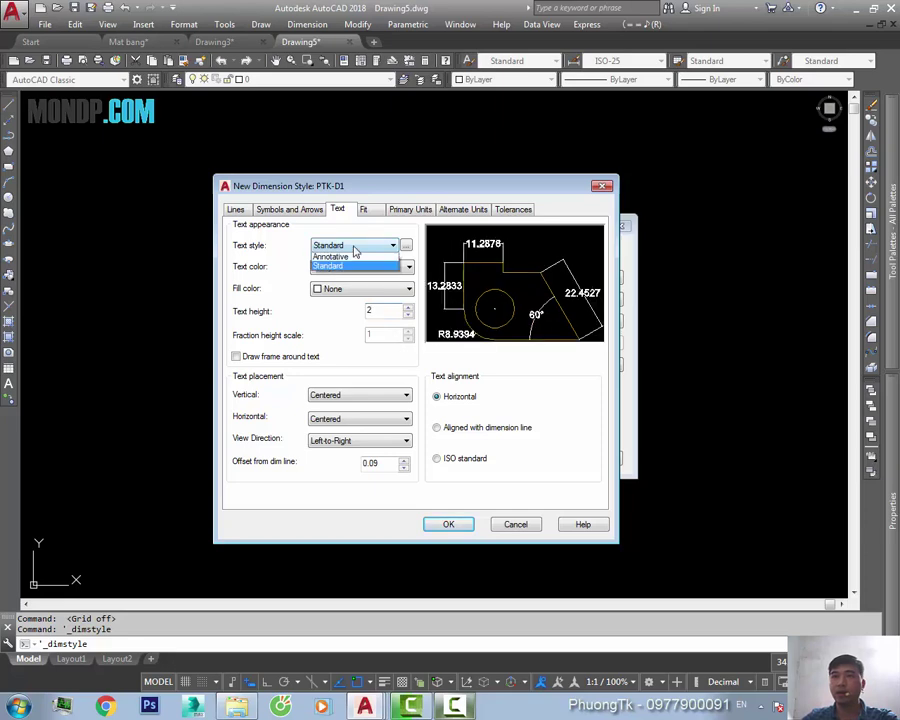
pyautogui.click(363, 251)
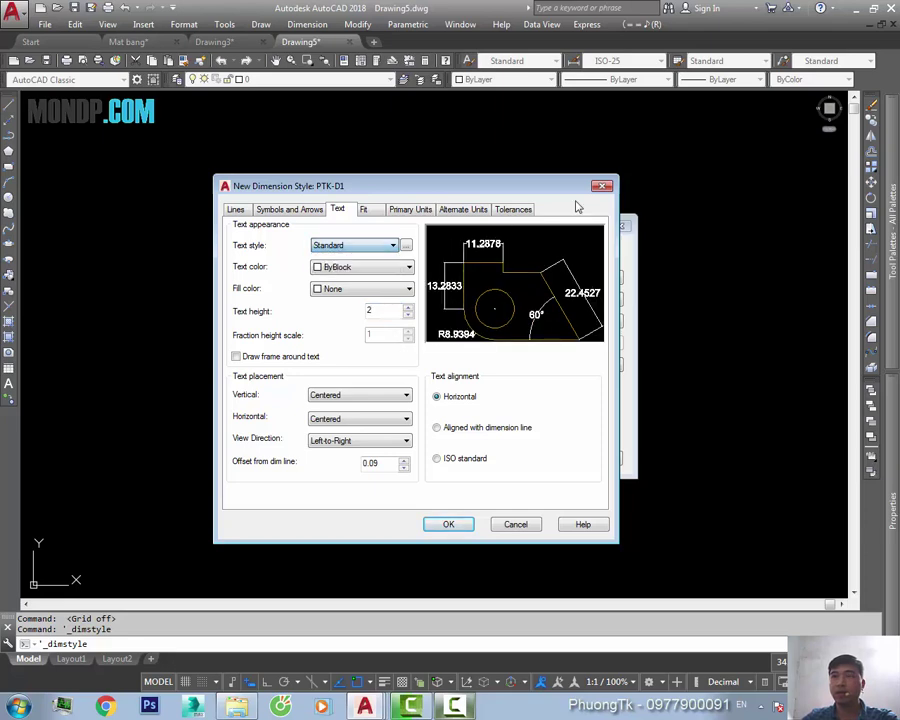
pyautogui.click(345, 249)
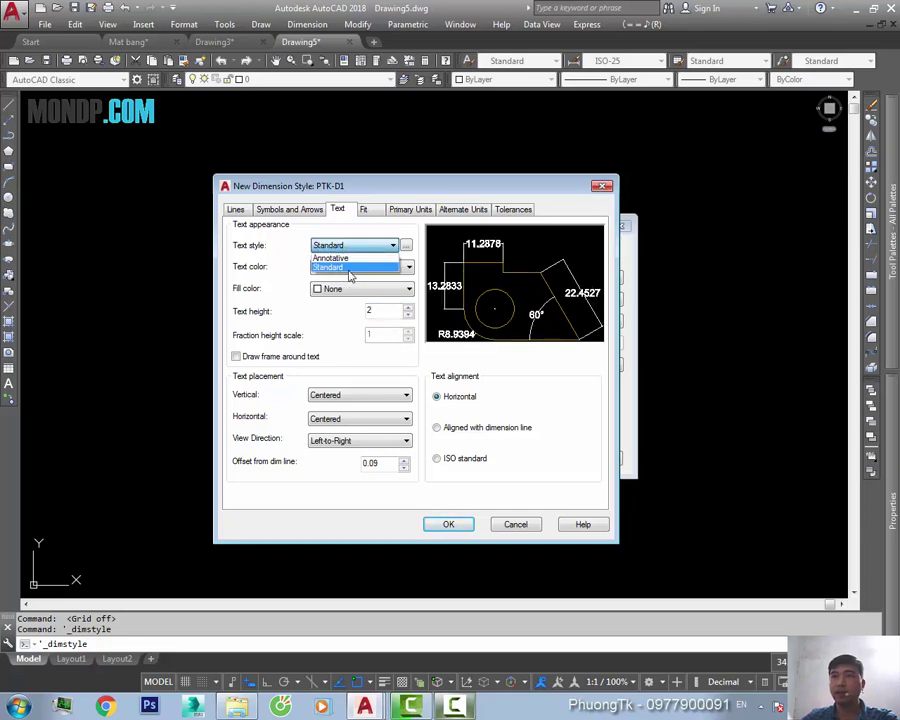
pyautogui.press('Escape')
pyautogui.press('Escape')
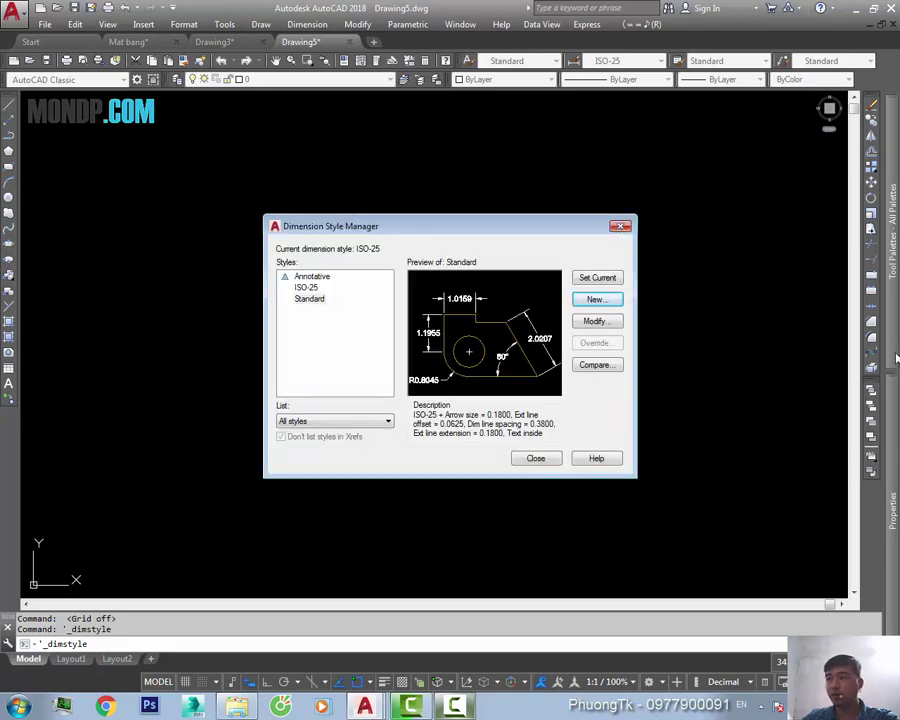
# - Close the style manager, place the Layer block from Tool Palettes, and check the dimension style list
pyautogui.click(620, 227)
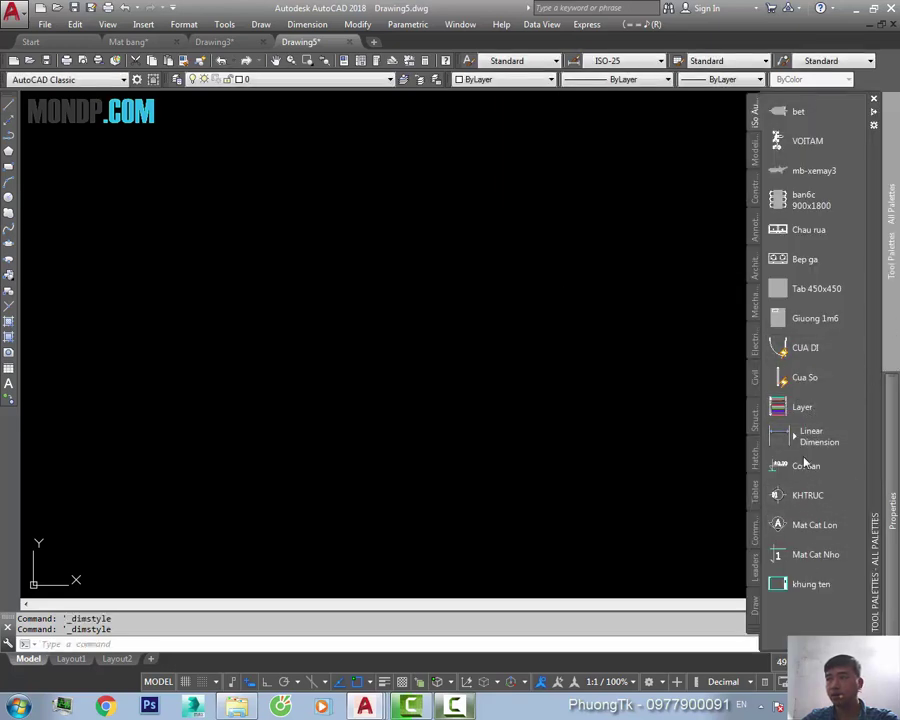
pyautogui.click(803, 406)
pyautogui.click(272, 289)
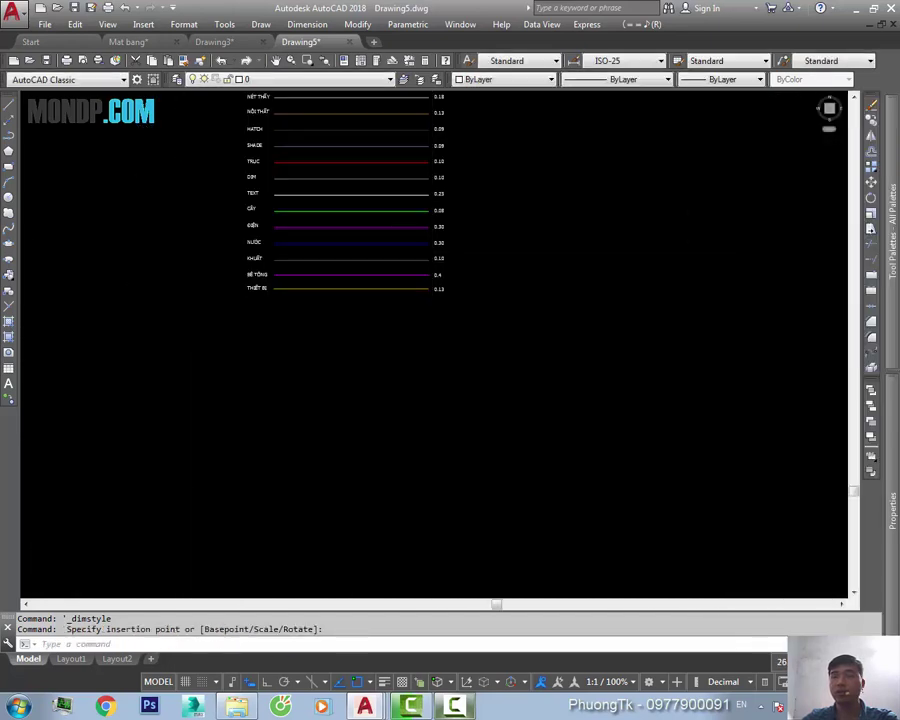
pyautogui.scroll(-4, 338, 341)
pyautogui.click(620, 60)
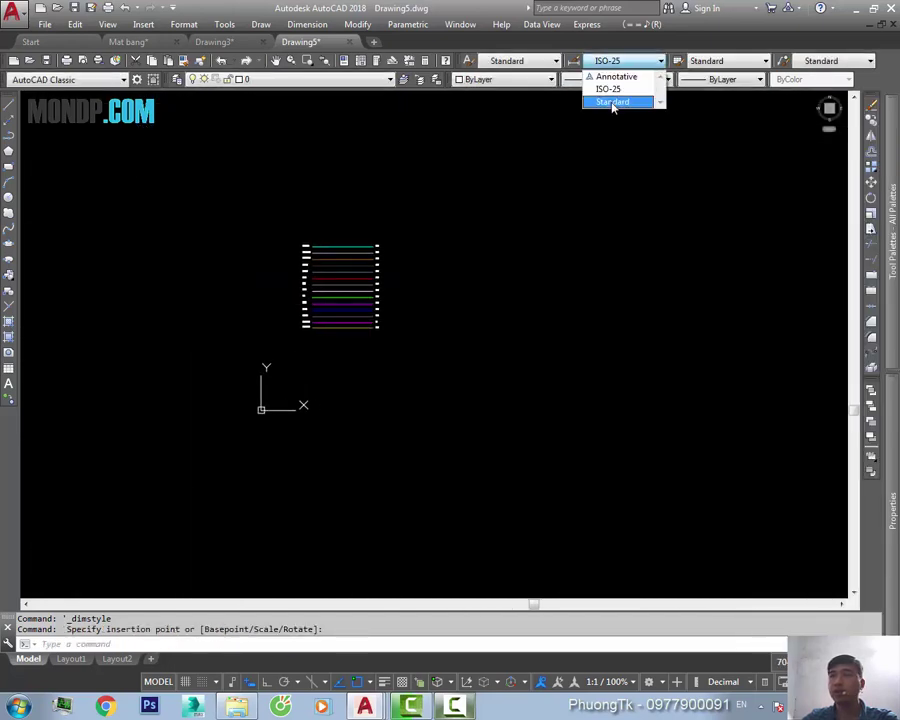
pyautogui.click(548, 62)
# - Check for TAHOMA in the text styles, then create a new style PTK-D1 from Standard
pyautogui.click(553, 61)
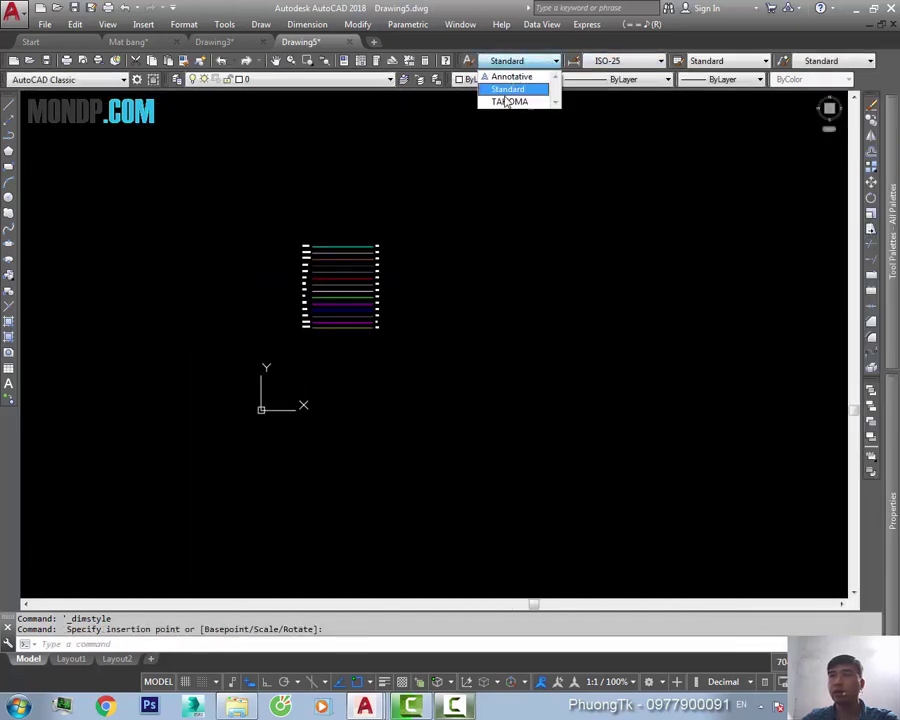
pyautogui.click(574, 62)
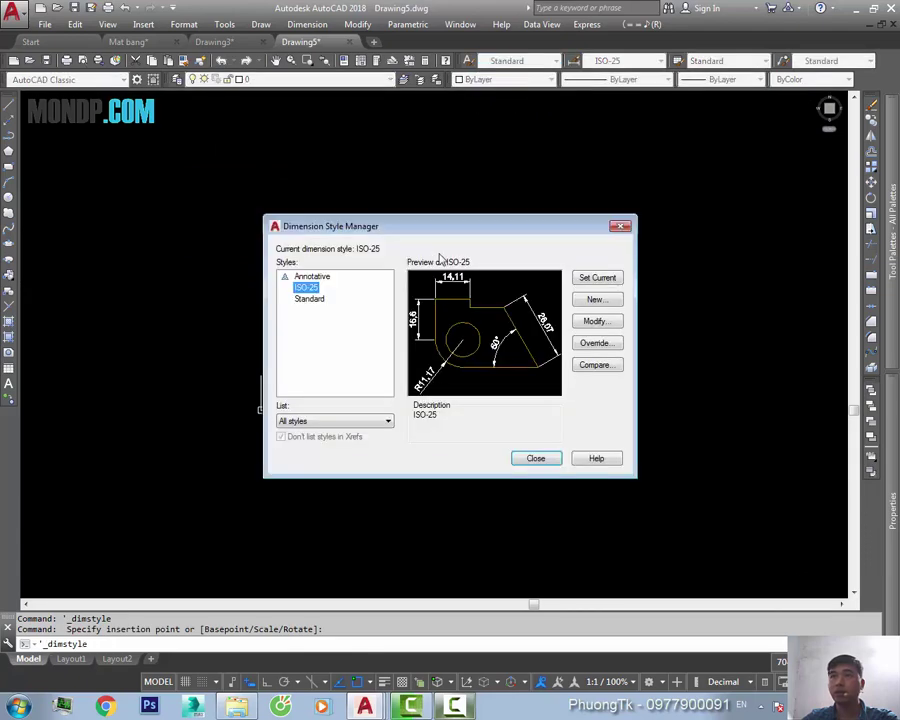
pyautogui.click(309, 300)
pyautogui.click(595, 299)
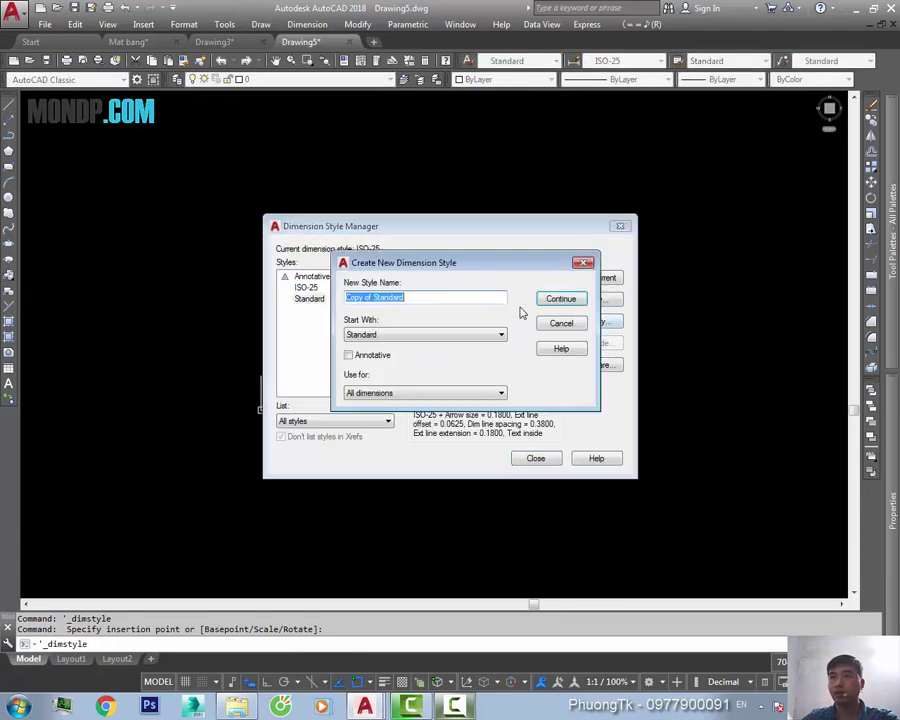
pyautogui.write('PTK')
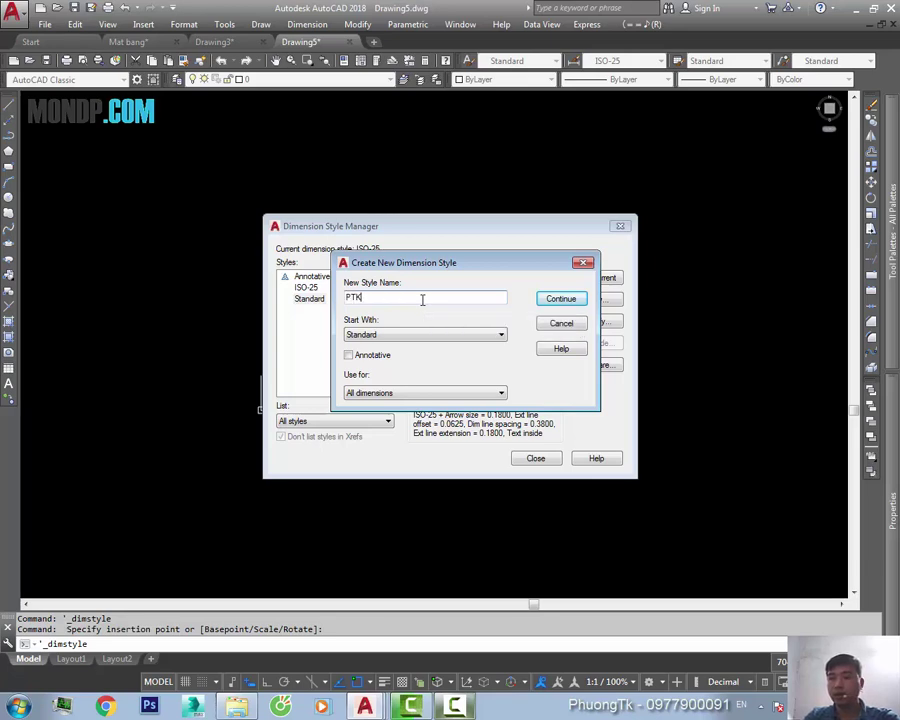
pyautogui.write('-D1')
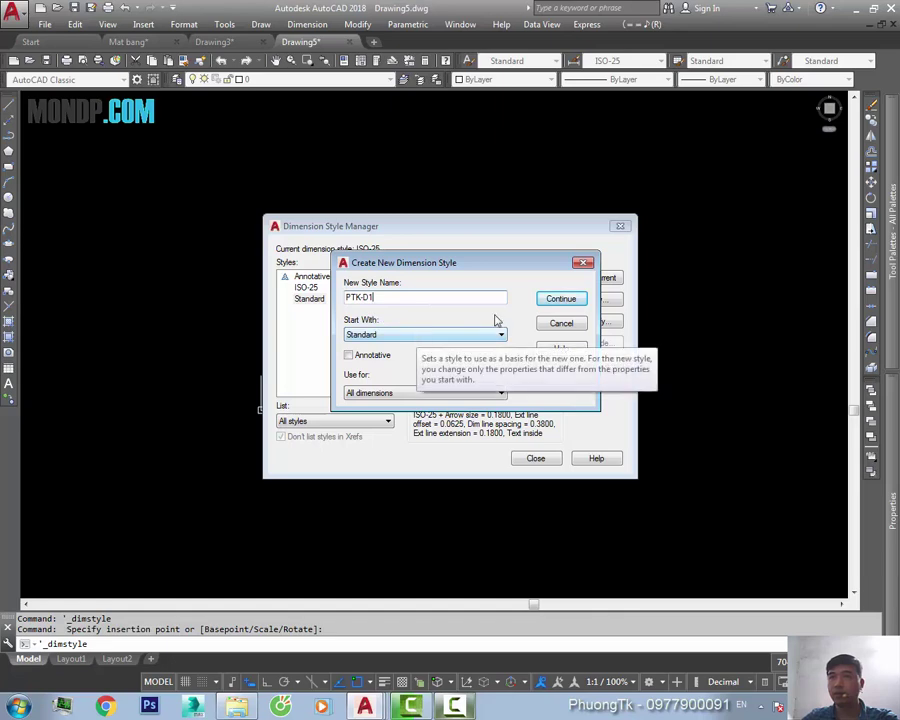
# - Give PTK-D1 dimension text the TAHOMA style and Green colour, with no background fill
pyautogui.click(560, 300)
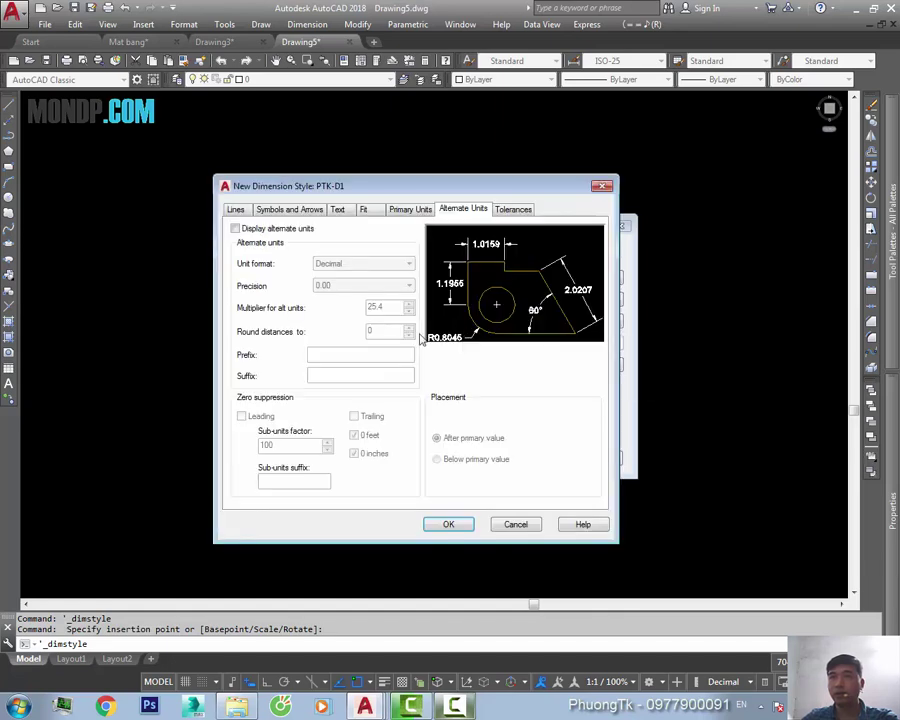
pyautogui.click(337, 209)
pyautogui.click(350, 246)
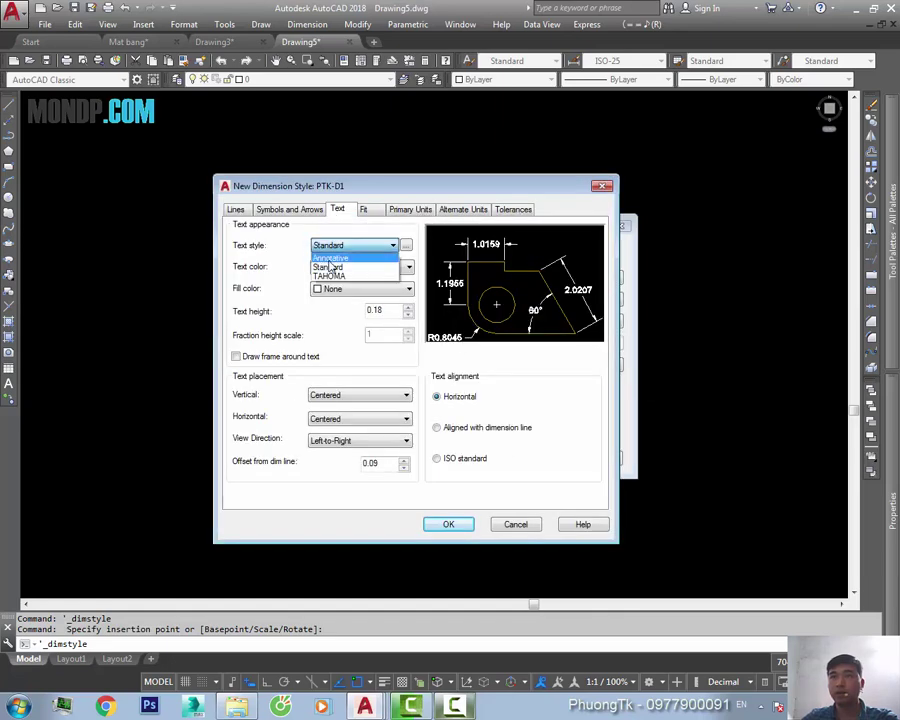
pyautogui.click(350, 247)
pyautogui.click(350, 248)
pyautogui.click(345, 275)
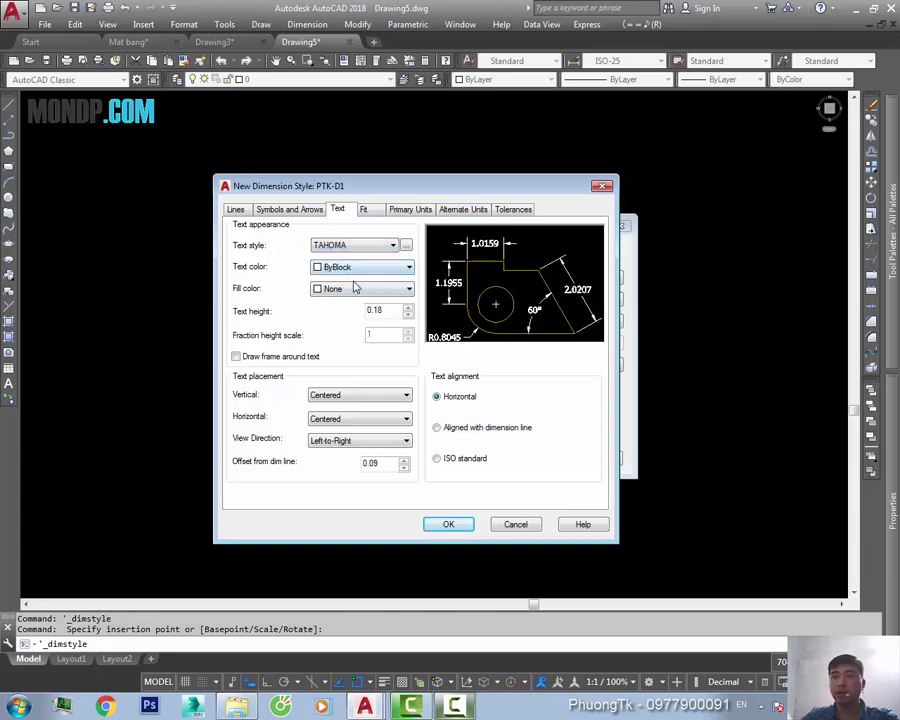
pyautogui.click(358, 267)
pyautogui.click(361, 268)
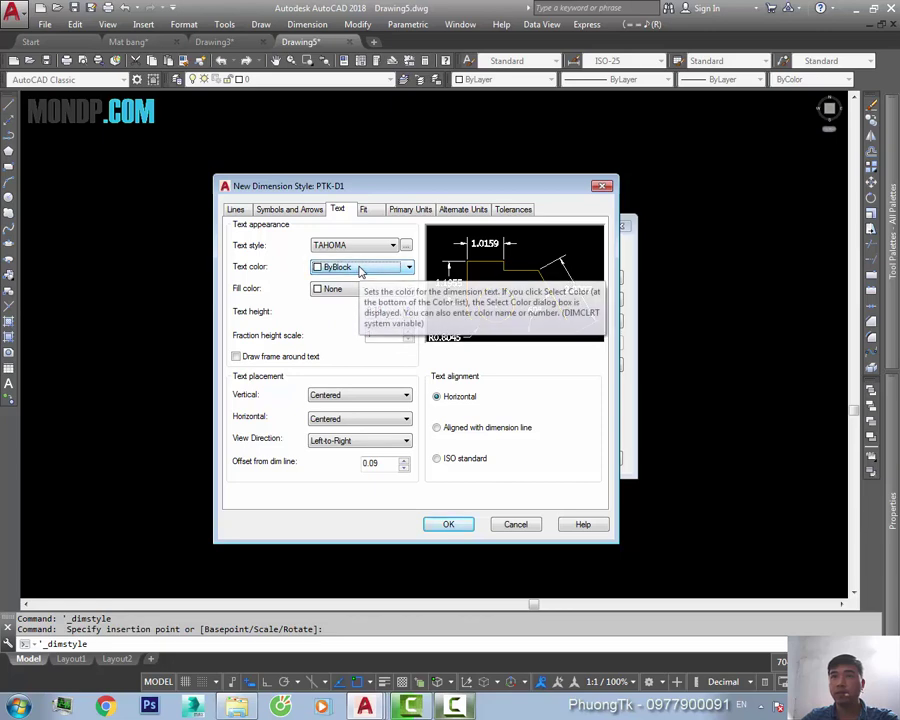
pyautogui.click(361, 268)
pyautogui.click(357, 322)
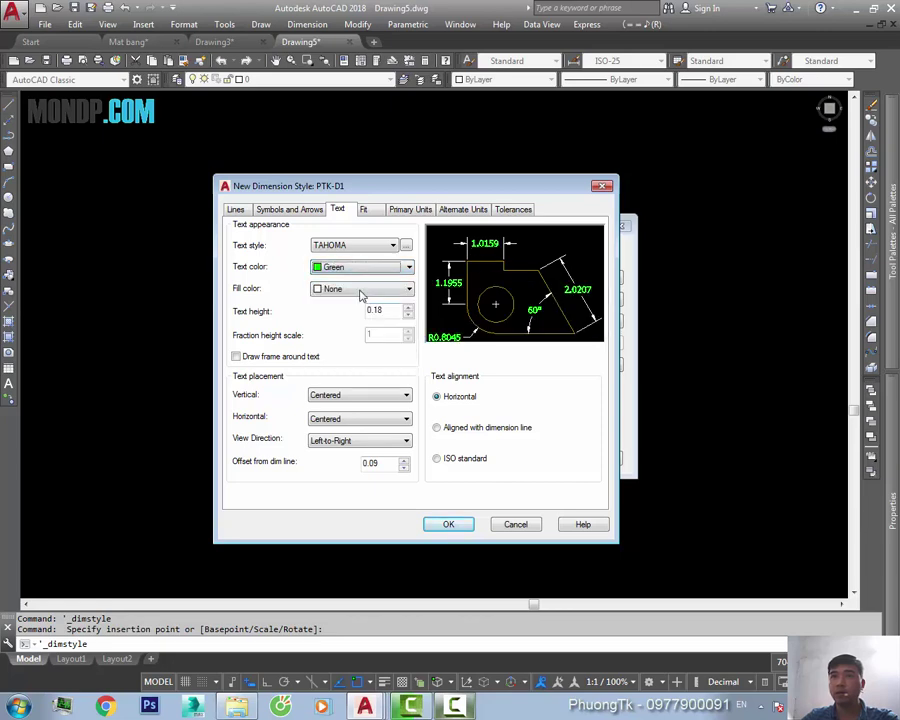
pyautogui.click(346, 290)
pyautogui.click(346, 292)
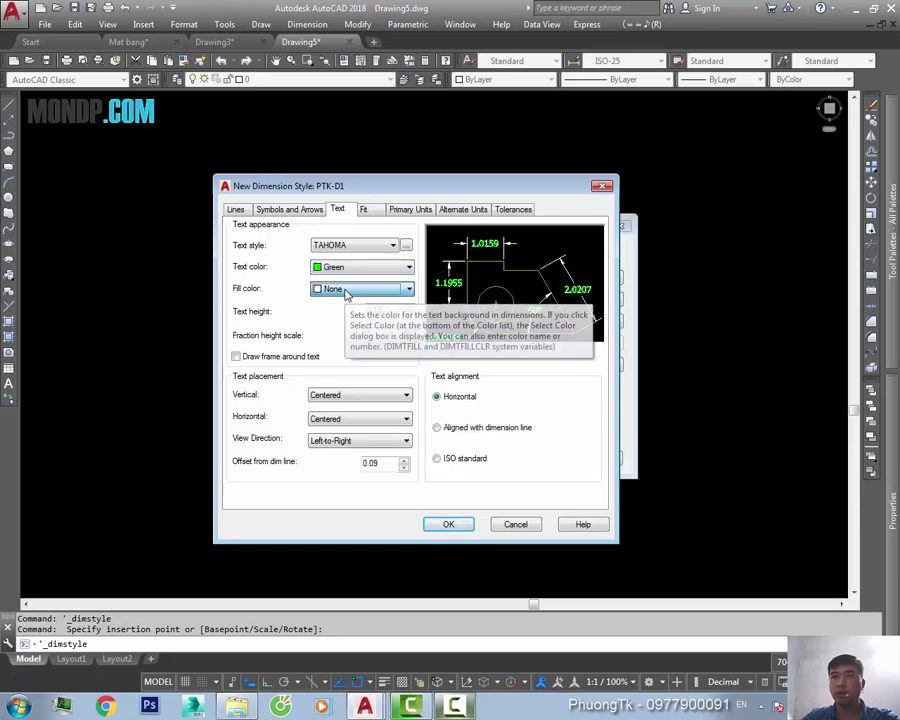
# - Place text Above, centered, aligned with the dimension line, offset 0.6 and height 2
pyautogui.click(354, 396)
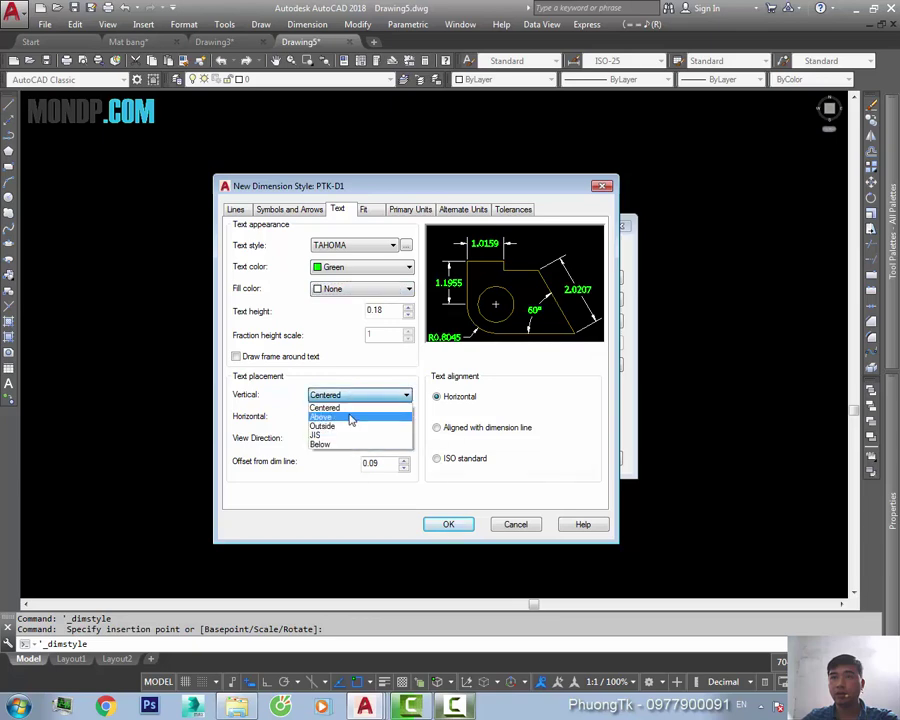
pyautogui.click(345, 416)
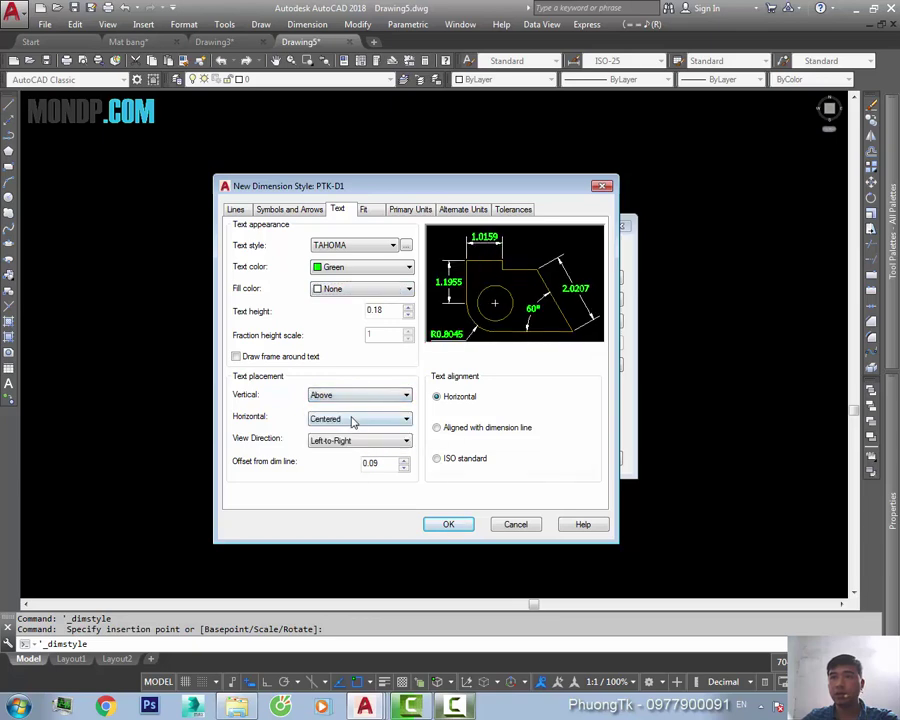
pyautogui.click(352, 422)
pyautogui.click(352, 422)
pyautogui.click(452, 429)
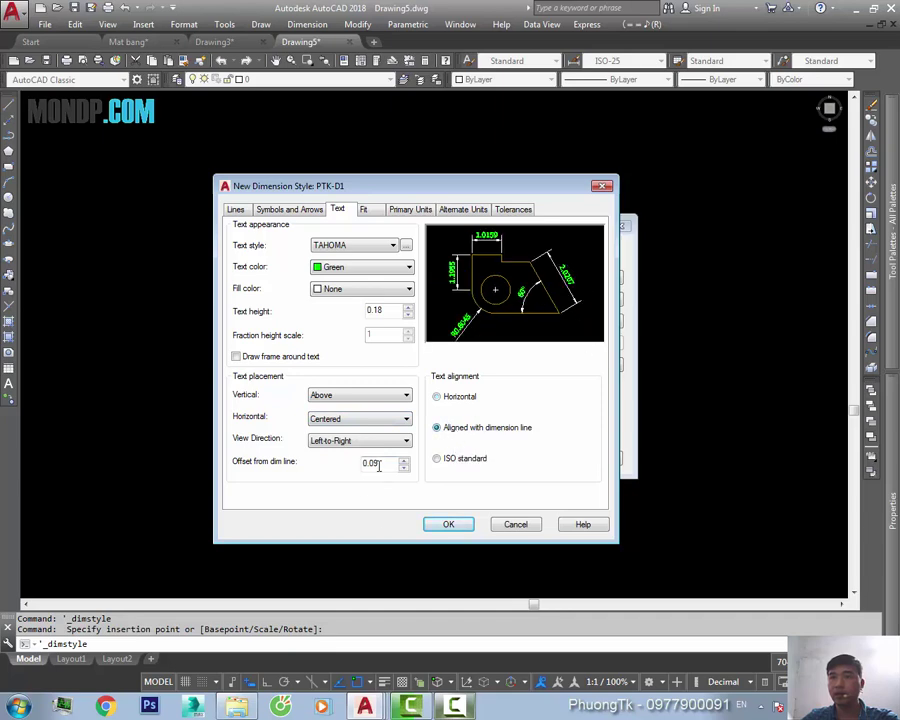
pyautogui.write('.5')
pyautogui.click(391, 312)
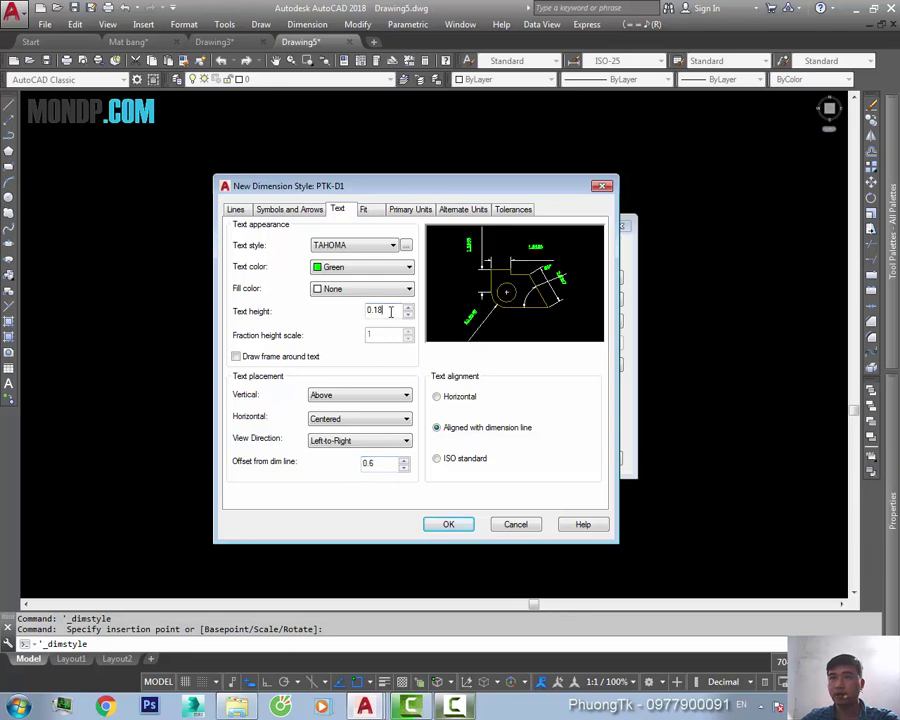
pyautogui.write('2')
pyautogui.click(377, 464)
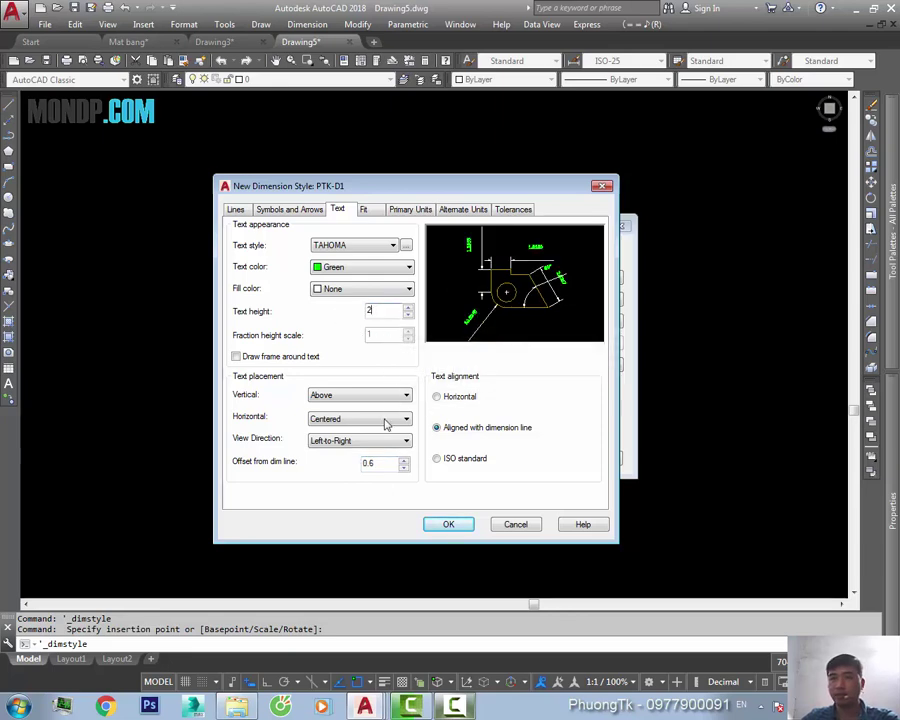
pyautogui.click(384, 311)
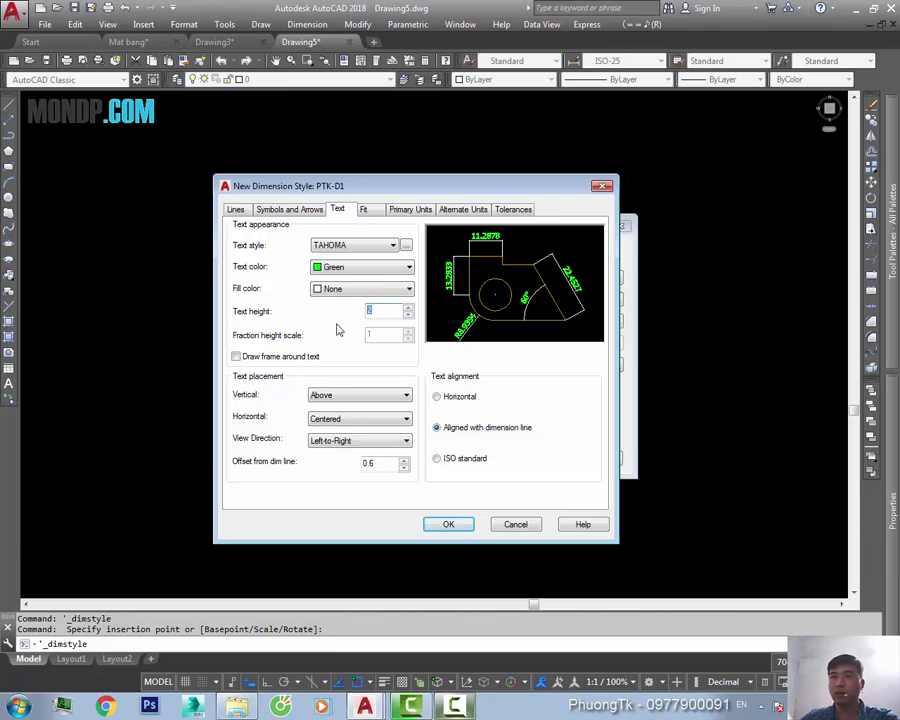
# - Set both arrowheads to Architectural tick, leader Closed filled, and arrow size 0.8
pyautogui.click(293, 211)
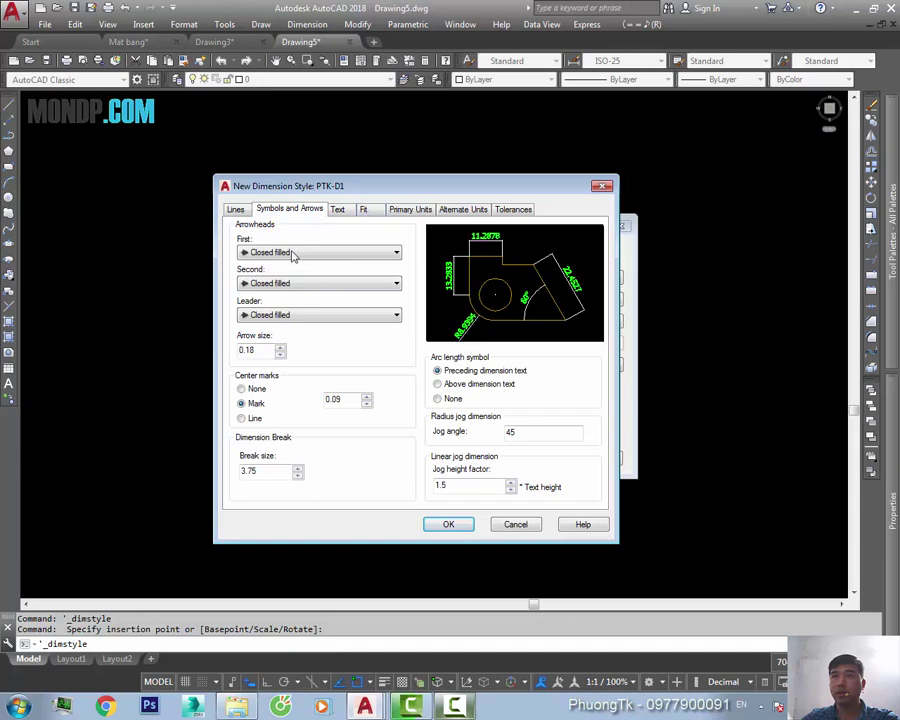
pyautogui.click(293, 253)
pyautogui.click(290, 311)
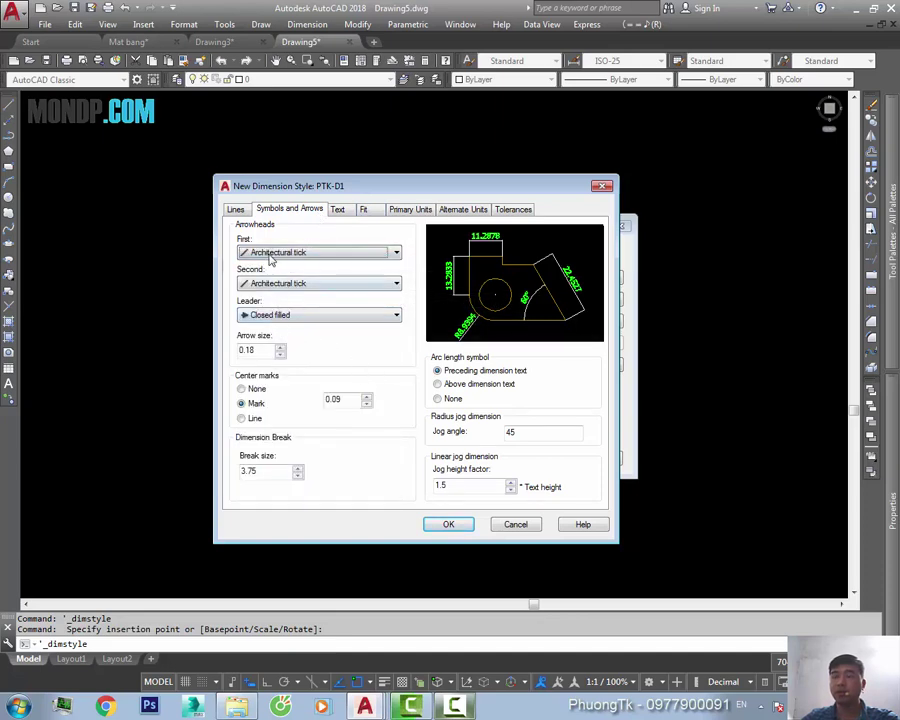
pyautogui.click(294, 318)
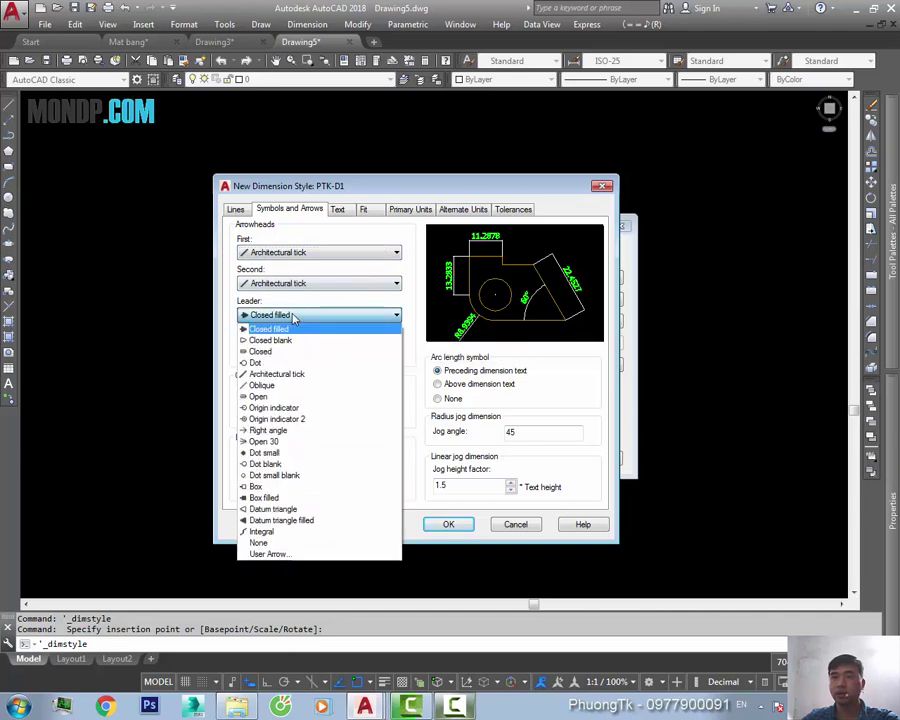
pyautogui.click(270, 323)
pyautogui.press('Tab')
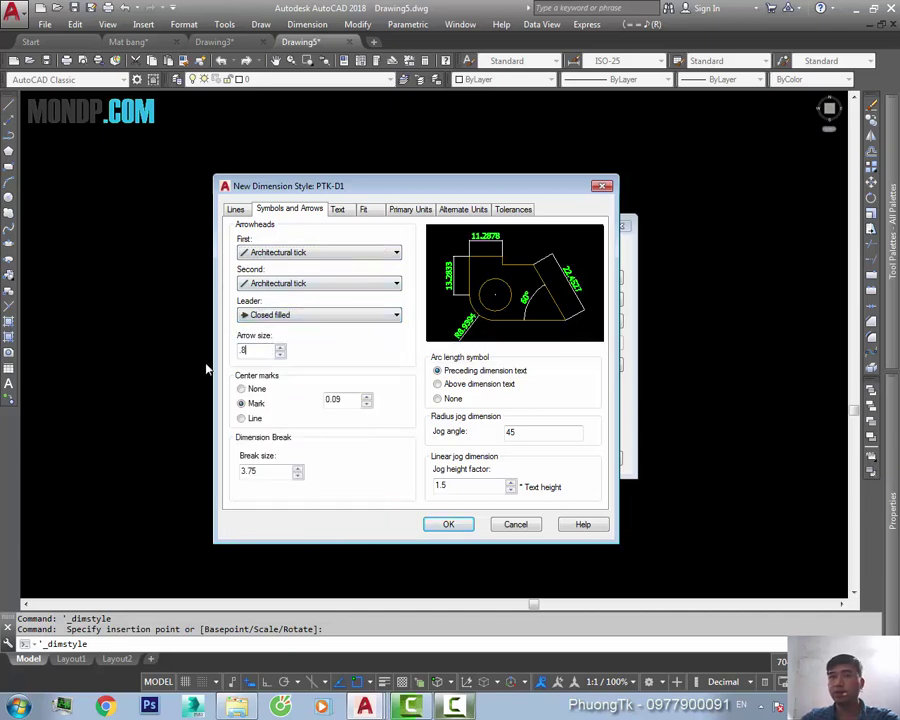
pyautogui.click(535, 431)
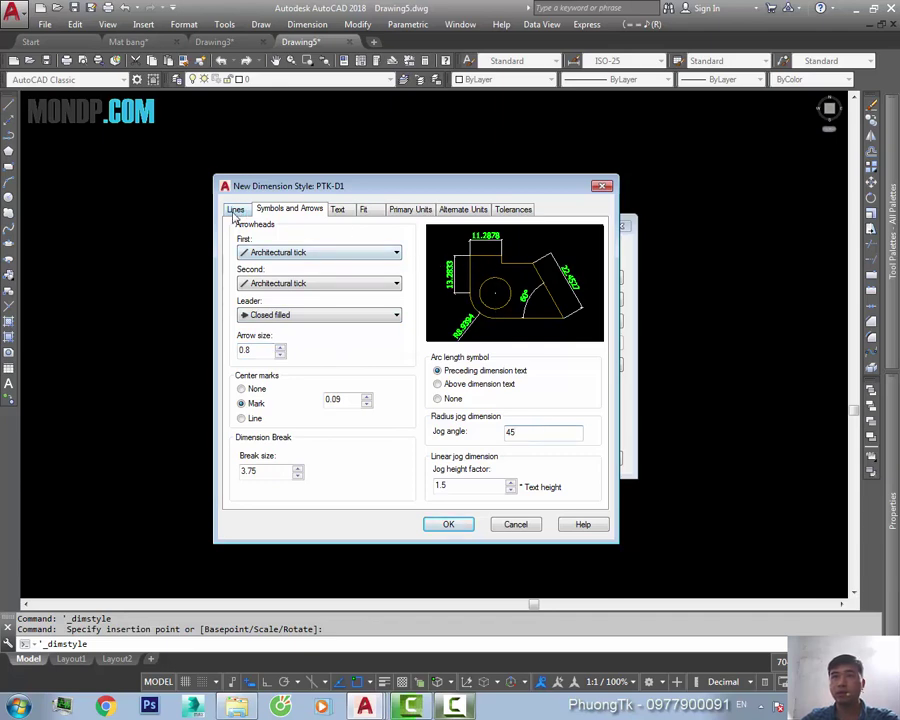
# - Set the dimension line and extension line colours to ByLayer
pyautogui.click(235, 210)
pyautogui.click(335, 241)
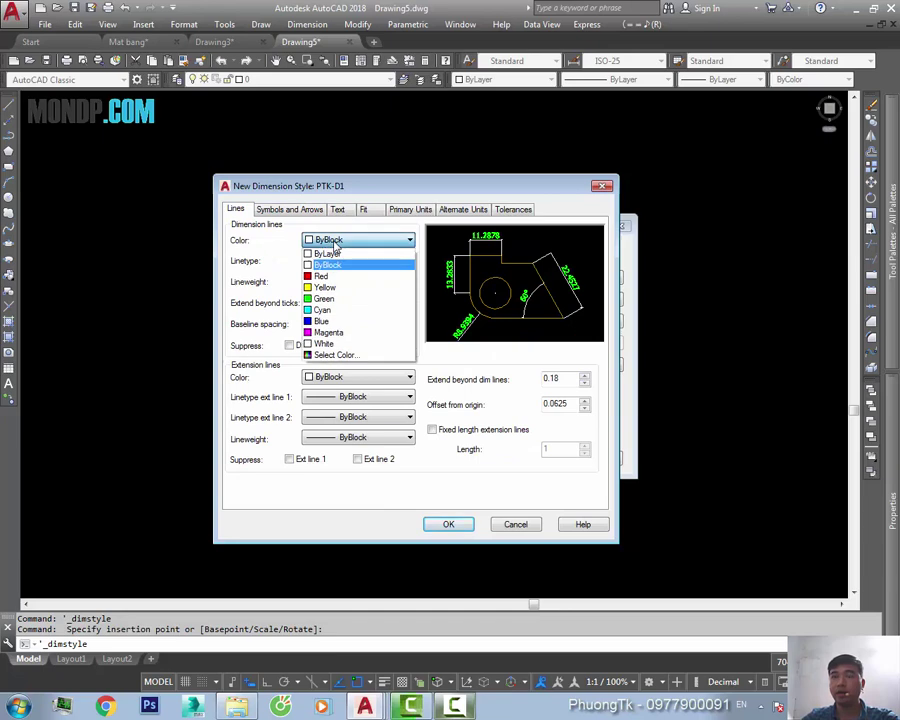
pyautogui.click(326, 254)
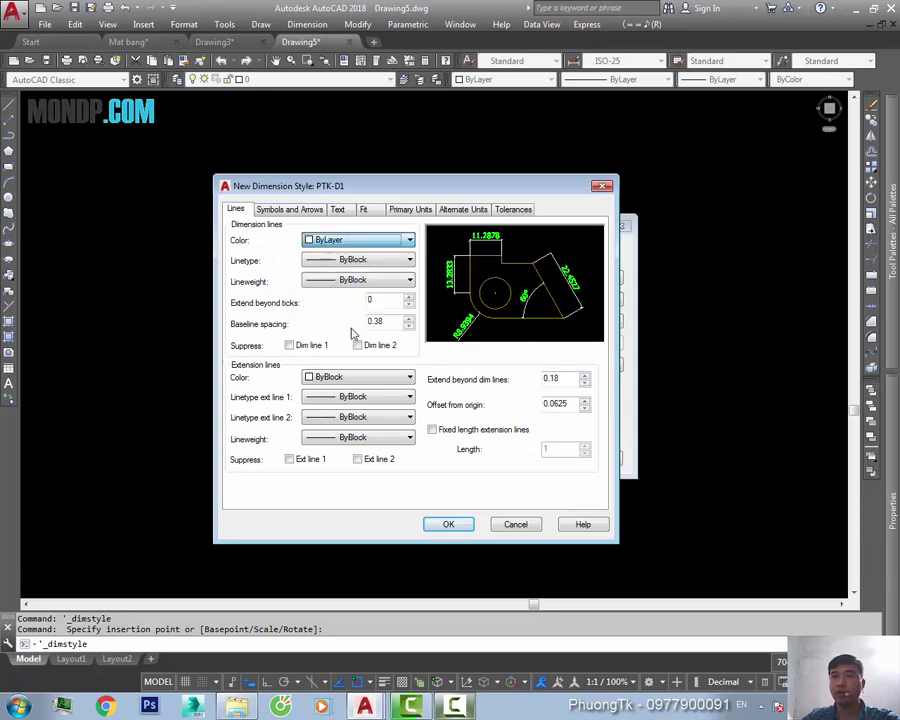
pyautogui.click(330, 377)
pyautogui.click(330, 391)
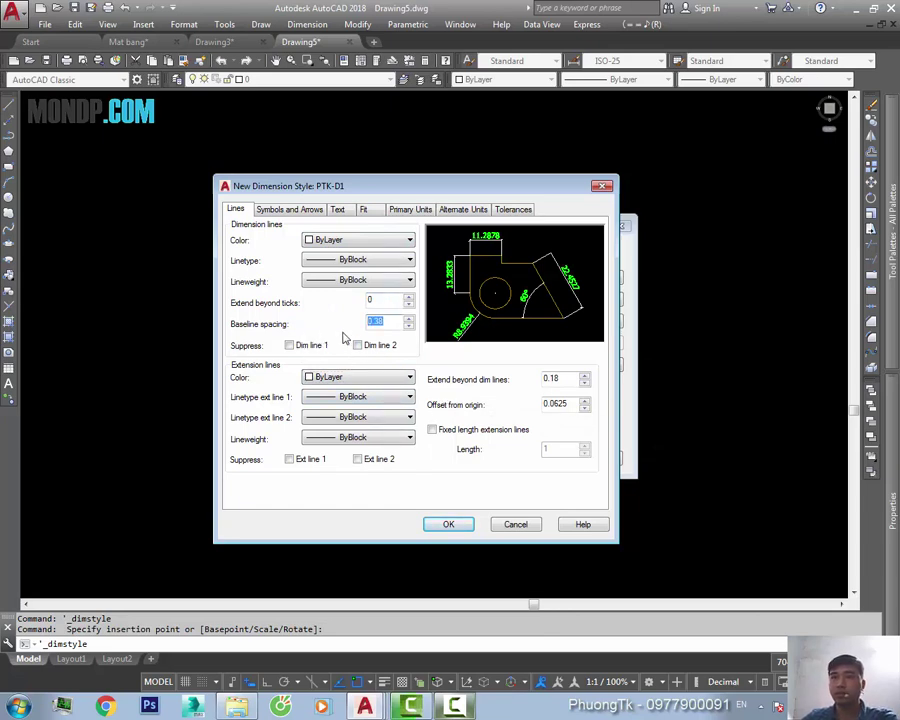
# - Set baseline spacing 7, origin offset 0, and fixed extension line length 7
pyautogui.write('7')
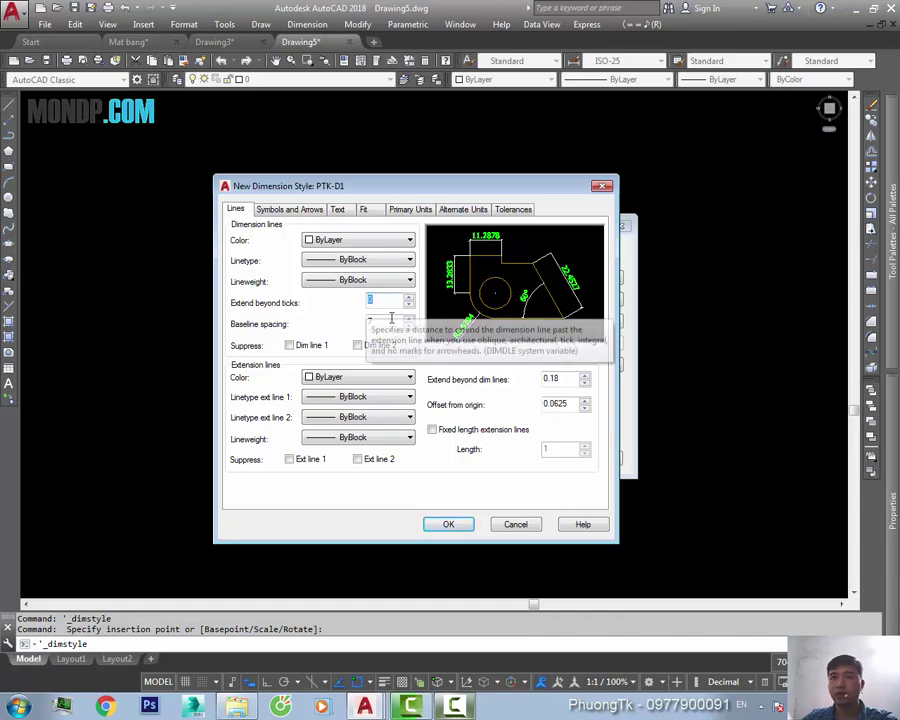
pyautogui.press('Tab')
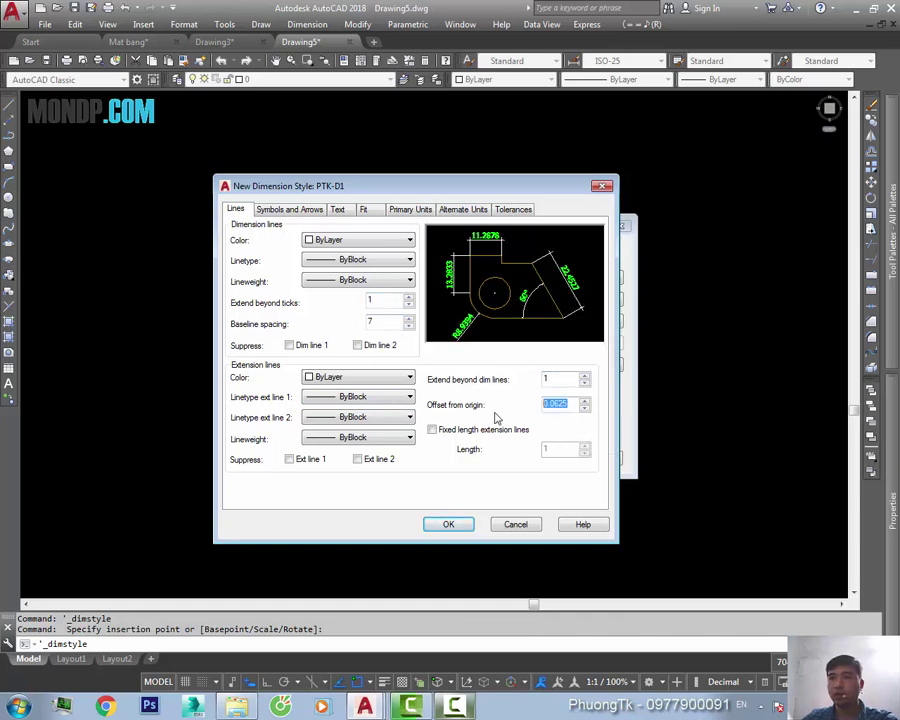
pyautogui.write('0')
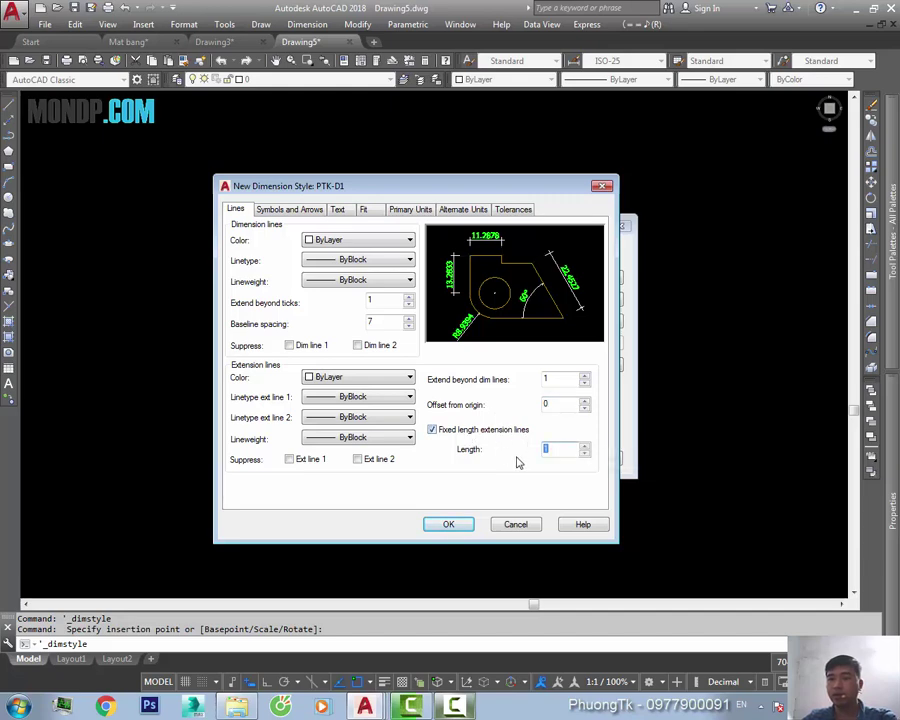
pyautogui.write('7')
pyautogui.click(567, 455)
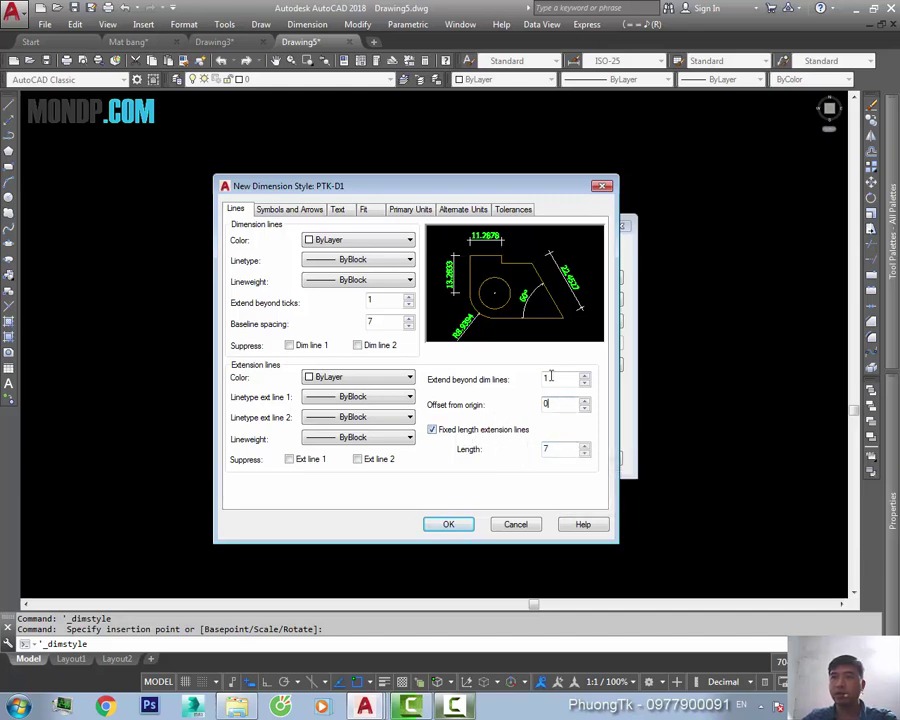
pyautogui.doubleClick(557, 449)
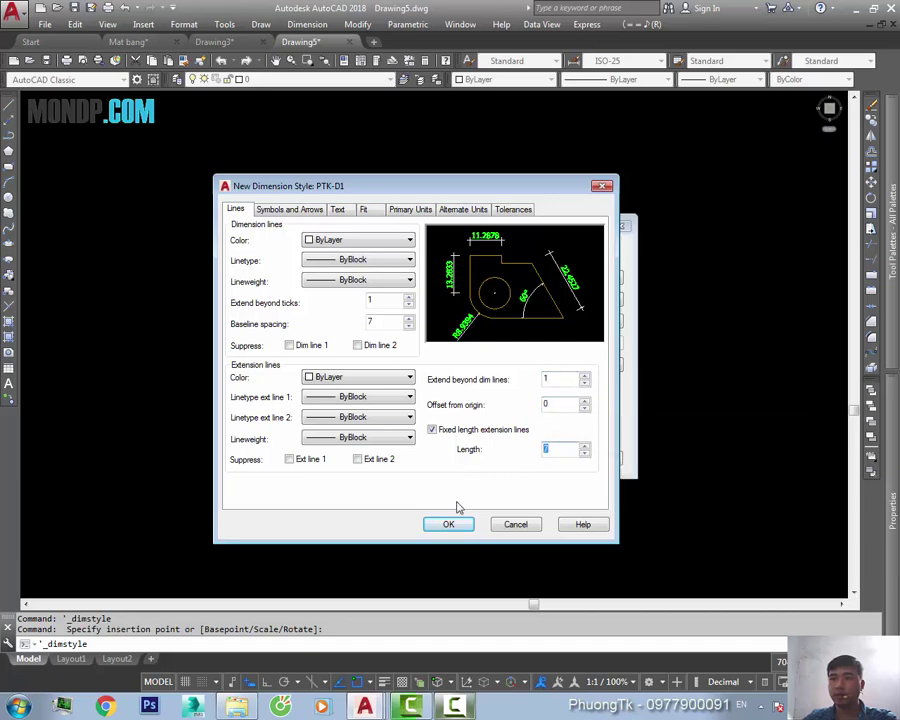
pyautogui.click(562, 449)
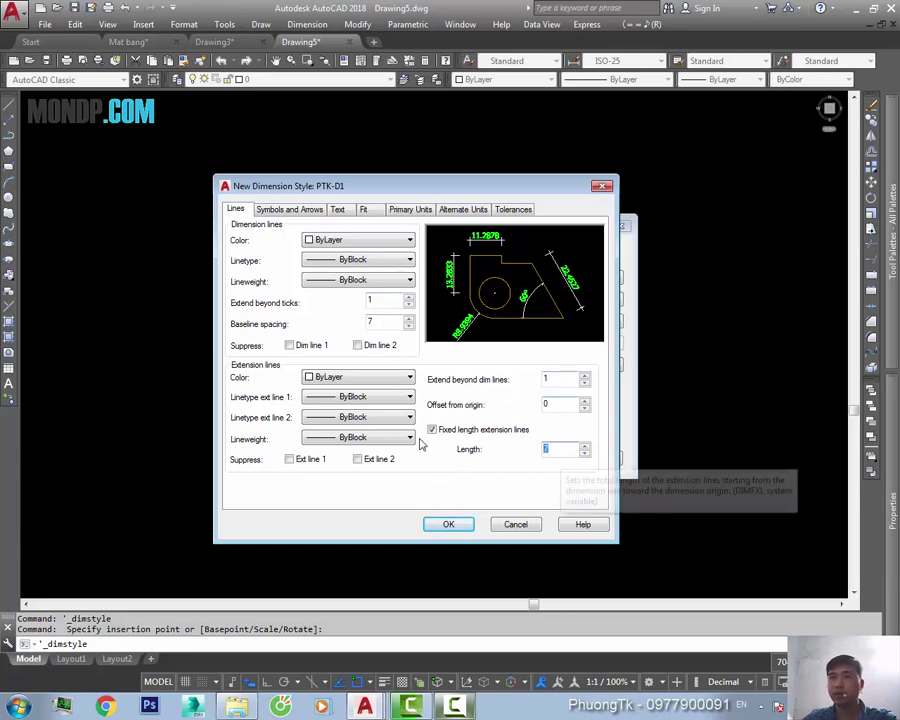
# - Review Fit, set Decimal primary units to precision 0, then save PTK-D1 and close the manager
pyautogui.click(364, 210)
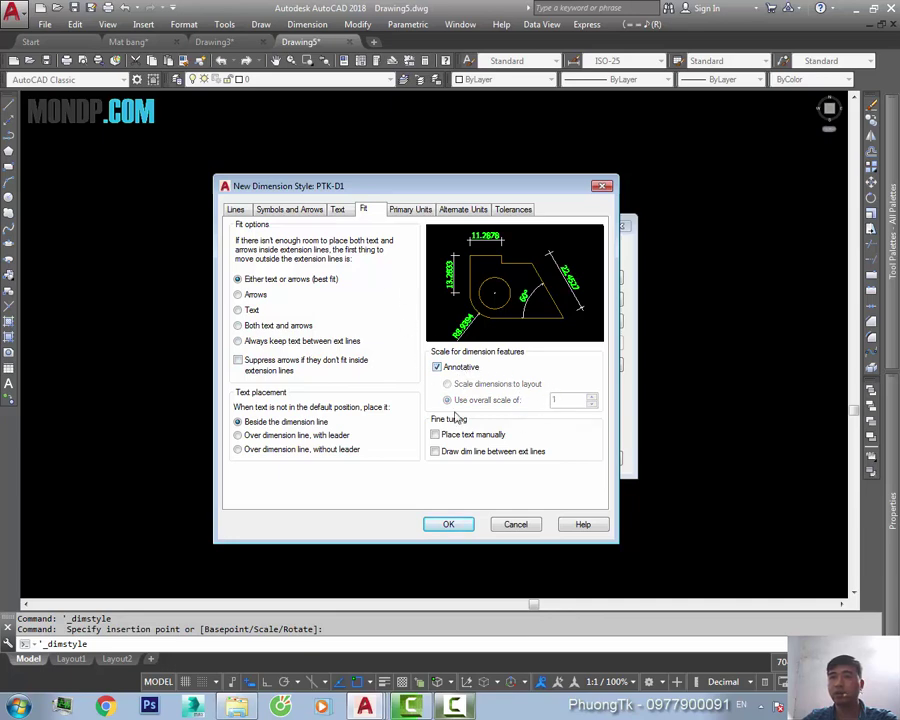
pyautogui.click(410, 210)
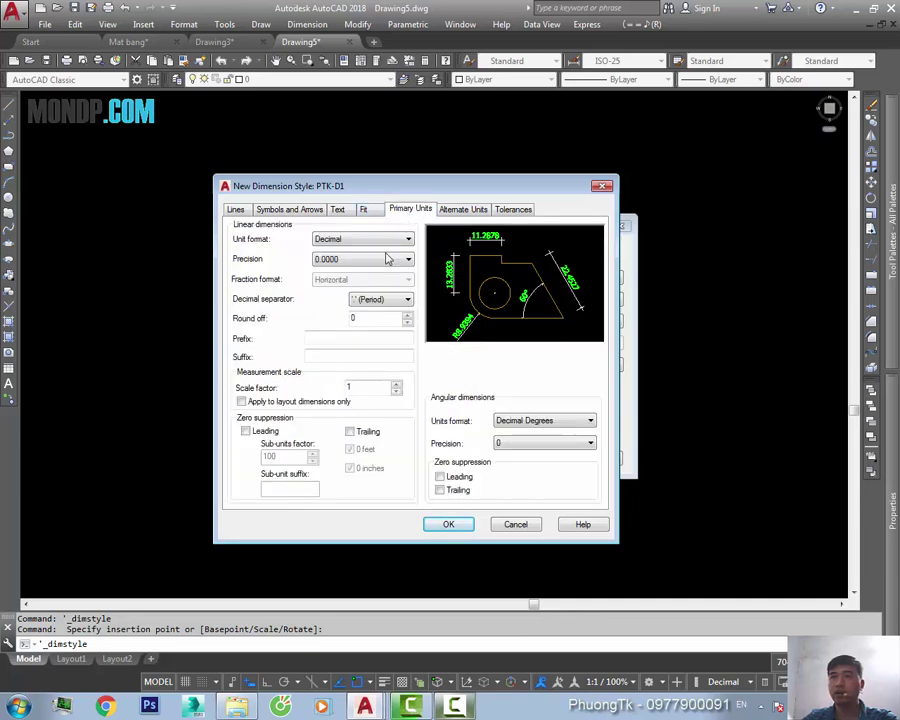
pyautogui.click(349, 260)
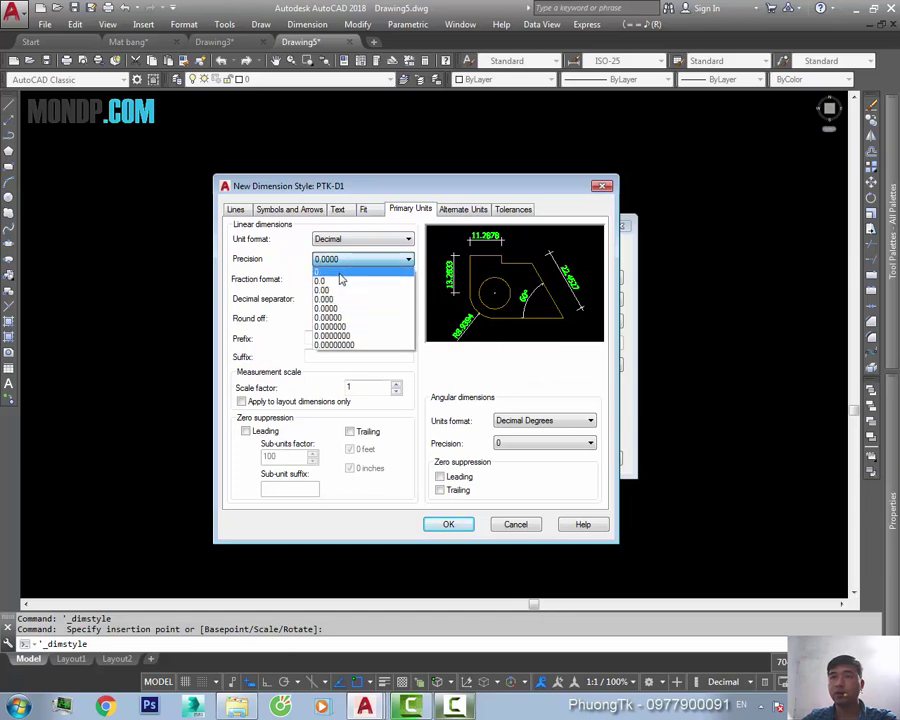
pyautogui.click(343, 277)
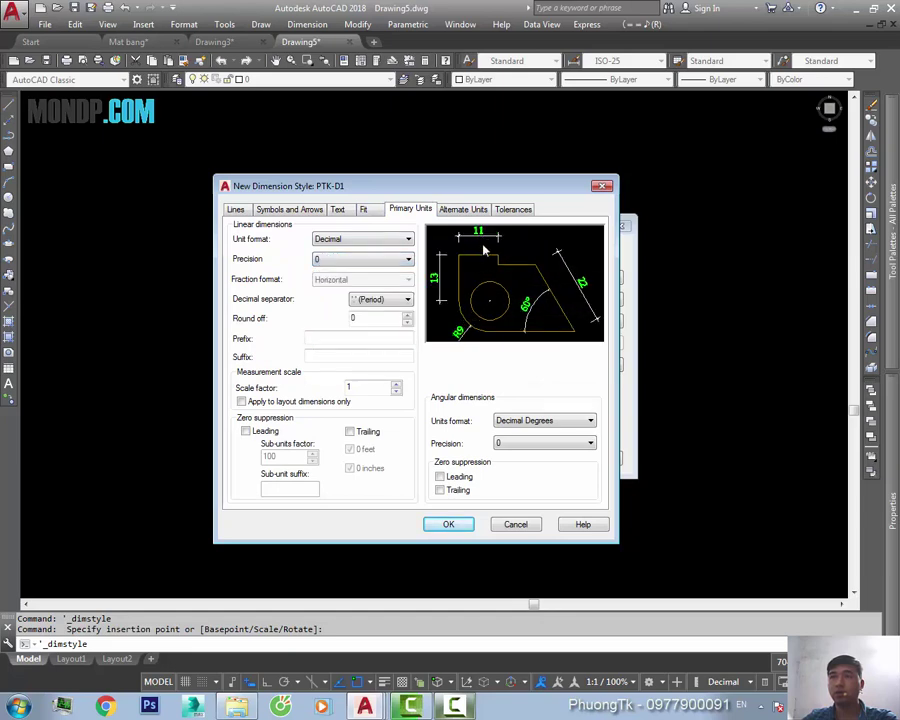
pyautogui.click(360, 259)
pyautogui.click(345, 281)
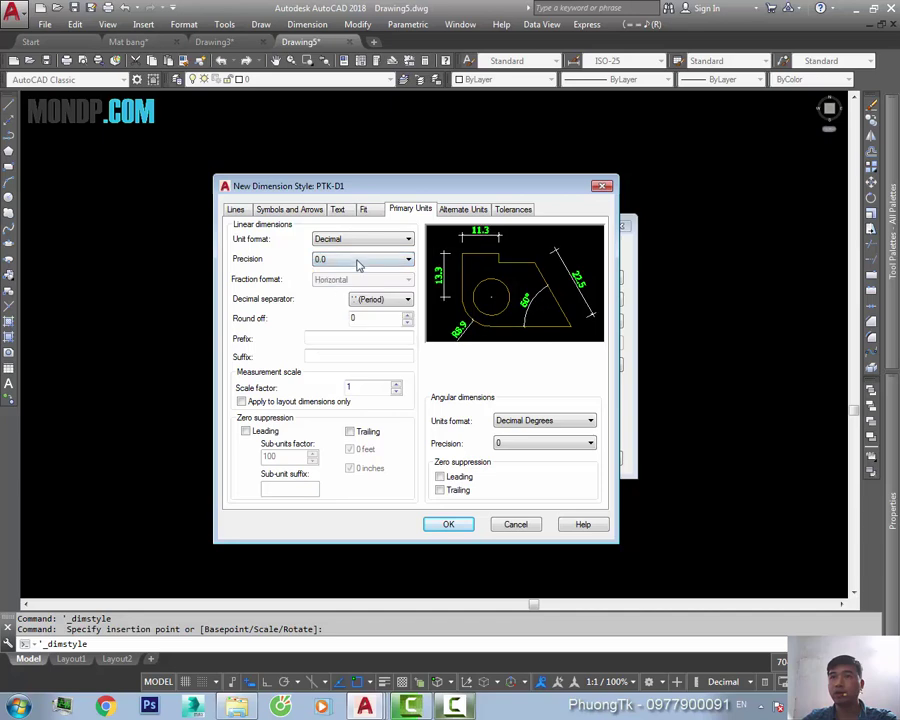
pyautogui.click(355, 240)
pyautogui.click(350, 247)
pyautogui.click(341, 260)
pyautogui.click(320, 271)
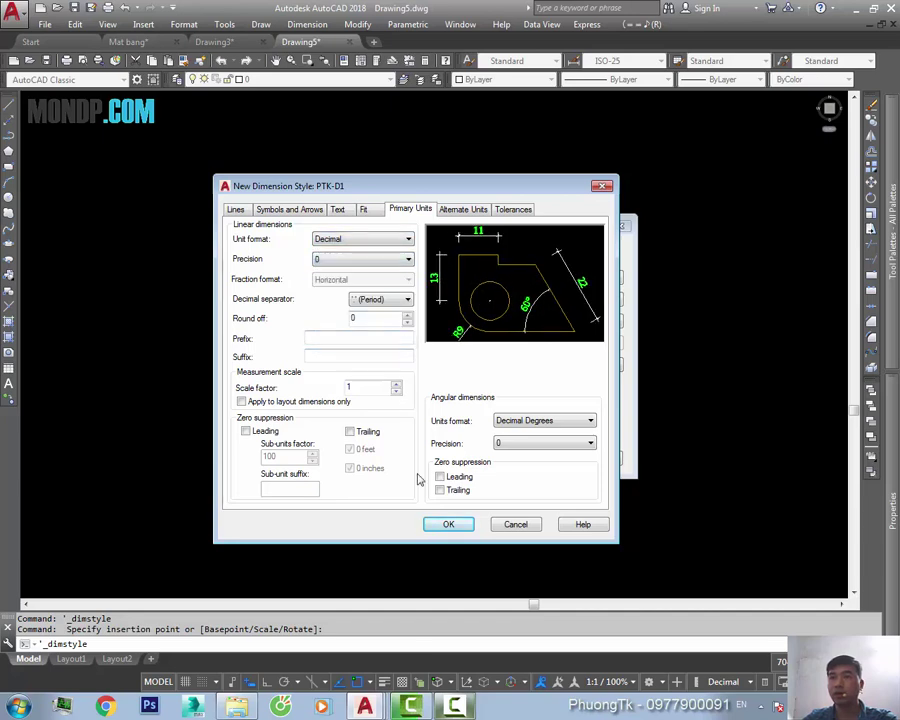
pyautogui.click(444, 525)
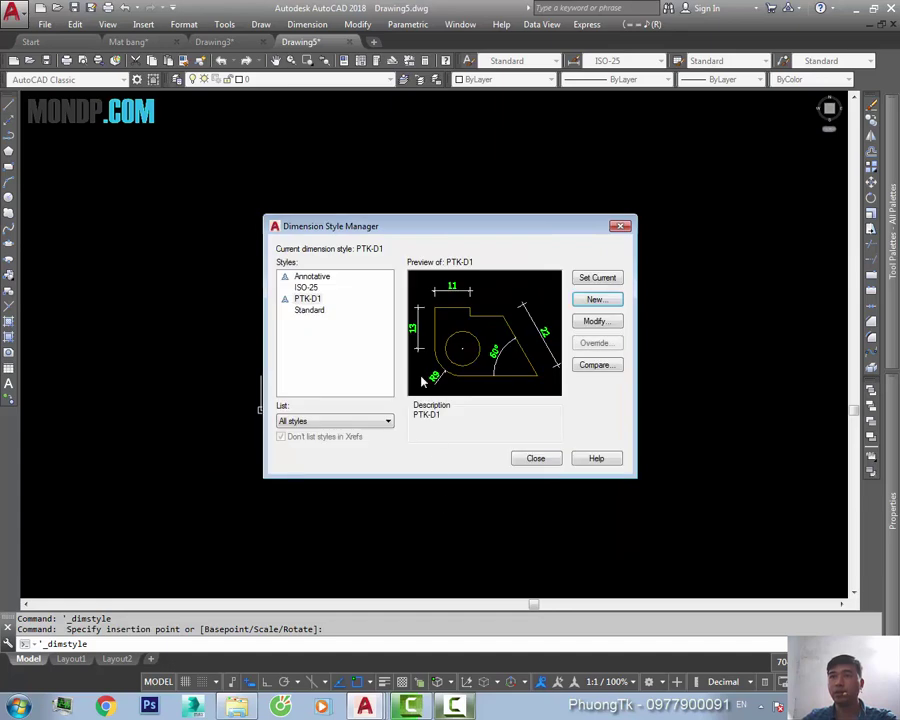
pyautogui.click(536, 458)
# - Place a trial 657 linear dimension across the layer legend lines
pyautogui.scroll(3, 358, 340)
pyautogui.write('d')
pyautogui.press('Return')
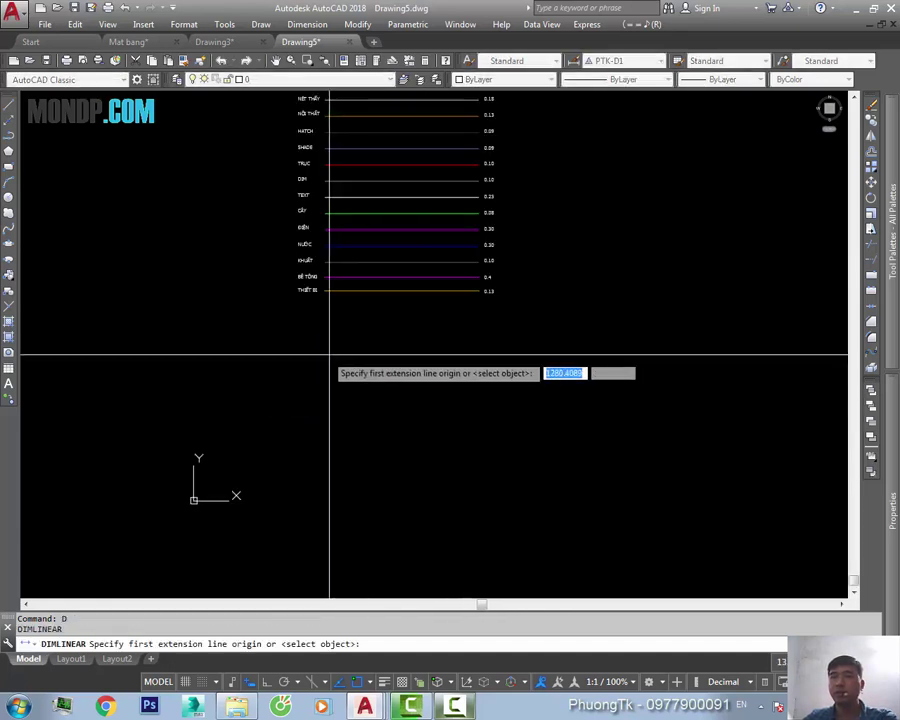
pyautogui.click(350, 330)
pyautogui.click(386, 330)
pyautogui.click(364, 338)
# - Window-select the 657 test dimension and erase it, leaving the Layer legend block
pyautogui.scroll(3, 331, 305)
pyautogui.scroll(2, 362, 284)
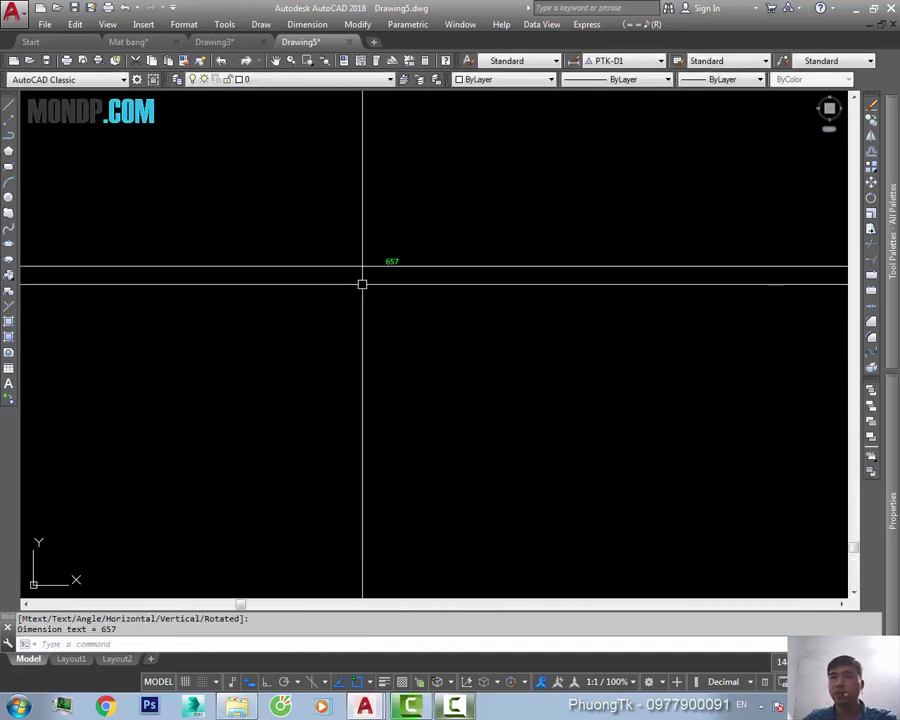
pyautogui.scroll(-2, 362, 284)
pyautogui.click(407, 263)
pyautogui.click(360, 321)
pyautogui.write('e')
pyautogui.press('Return')
pyautogui.scroll(-3, 358, 326)
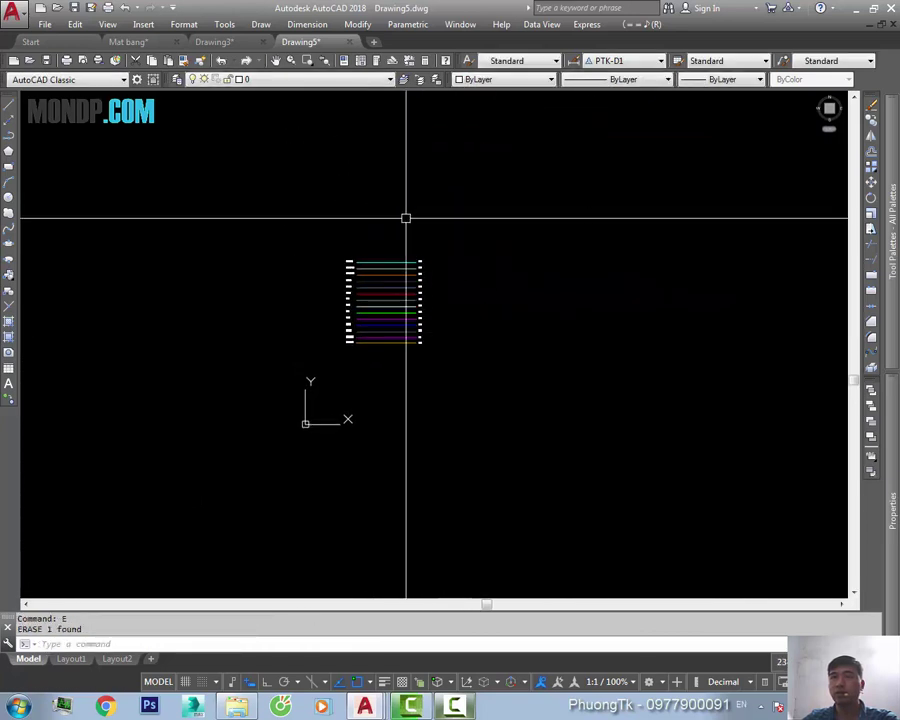
pyautogui.scroll(2, 448, 273)
pyautogui.scroll(4, 478, 316)
pyautogui.moveTo(478, 316); pyautogui.dragTo(480, 285, button='middle')
pyautogui.scroll(-4, 449, 330)
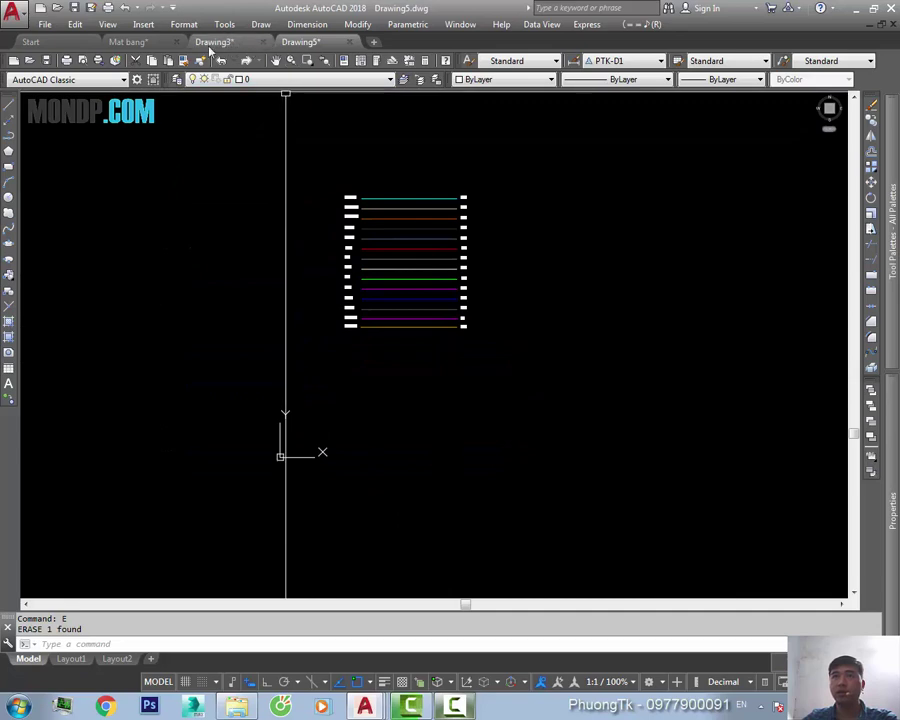
# - Create Drawing6 from the Mau template and view its text-height and 3400 dimension samples
pyautogui.click(41, 11)
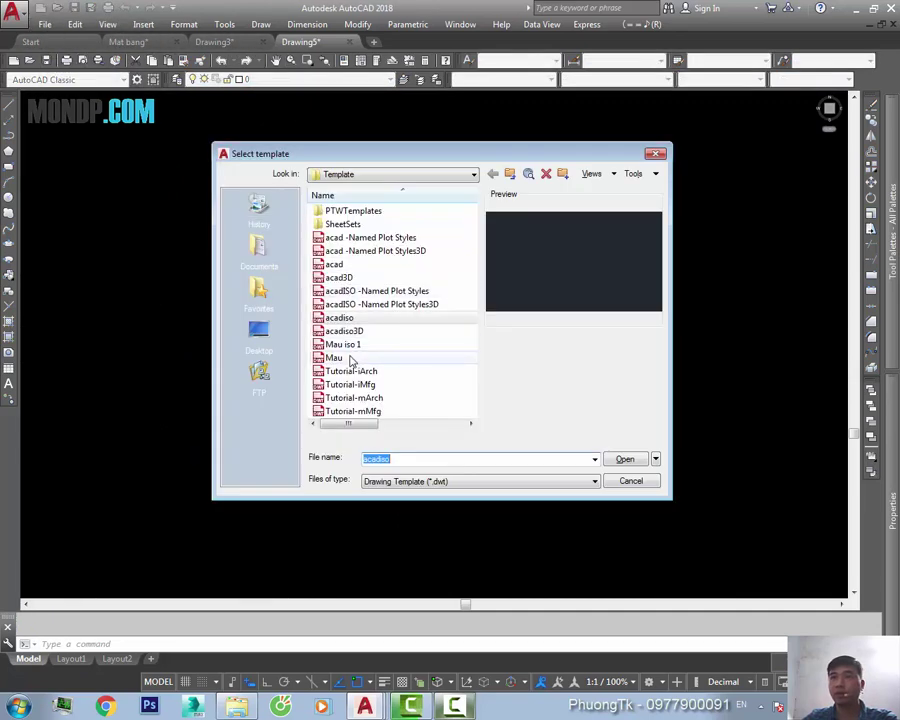
pyautogui.click(351, 360)
pyautogui.click(624, 458)
pyautogui.scroll(3, 381, 336)
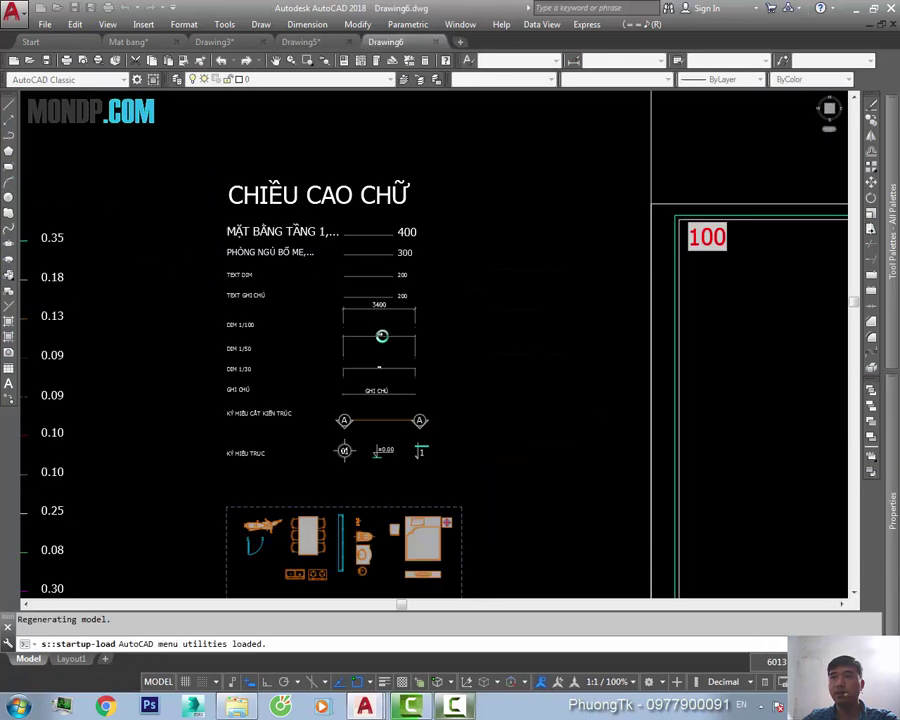
pyautogui.scroll(2, 391, 342)
pyautogui.scroll(-3, 455, 343)
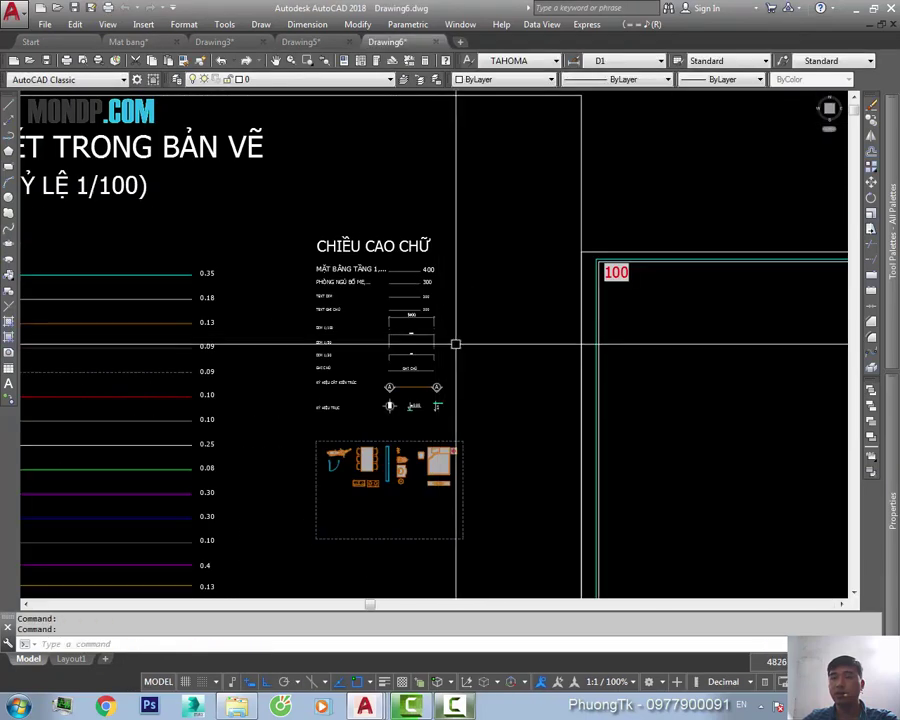
pyautogui.scroll(1, 404, 359)
pyautogui.scroll(2, 503, 324)
pyautogui.scroll(2, 503, 324)
# - Cancel a first DLI attempt and confirm D1 as the current dimension style
pyautogui.scroll(1, 321, 335)
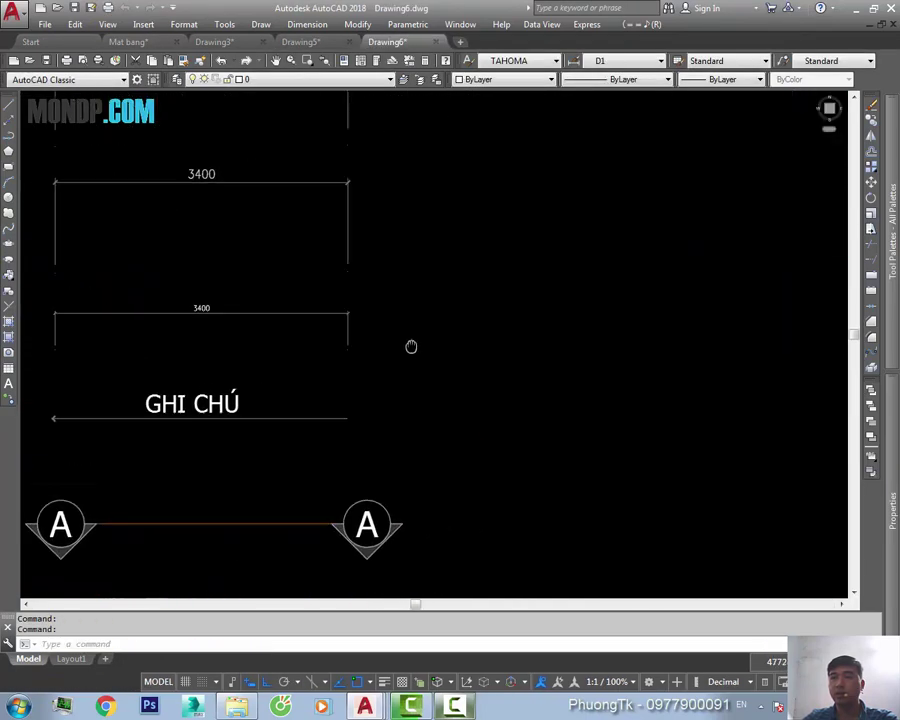
pyautogui.write('dli')
pyautogui.press('Return')
pyautogui.click(406, 360)
pyautogui.press('Escape')
pyautogui.click(603, 61)
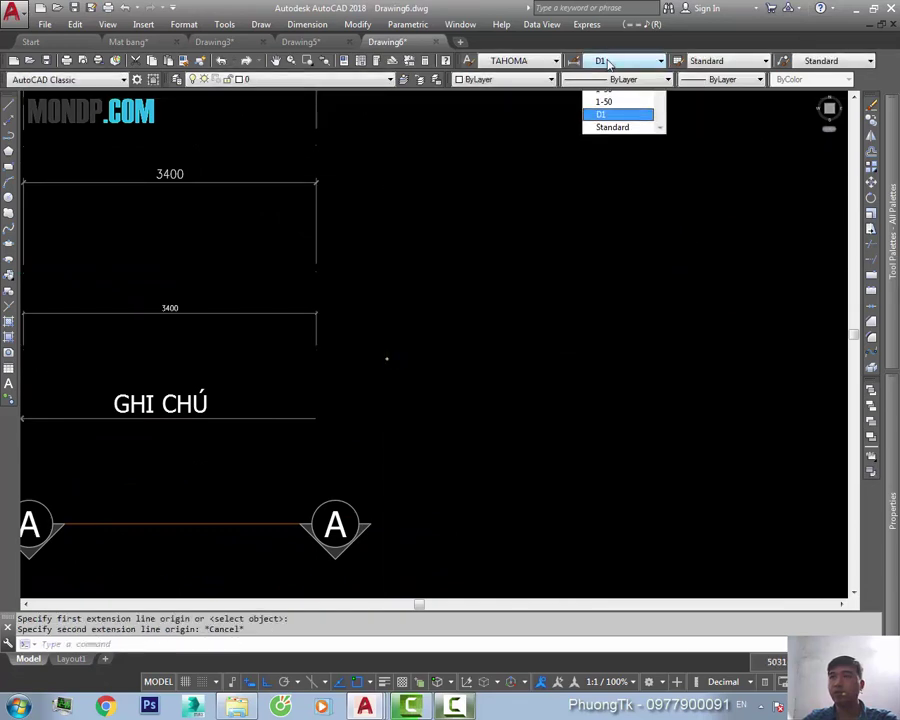
pyautogui.click(600, 112)
# - Place a trial 1240 linear dimension in style D1 beside the sample dimensions
pyautogui.press('Return')
pyautogui.click(387, 358)
pyautogui.click(431, 345)
pyautogui.click(538, 291)
# - Try selecting the new dimension, then clear selections and cancel a palette linear dimension
pyautogui.click(518, 320)
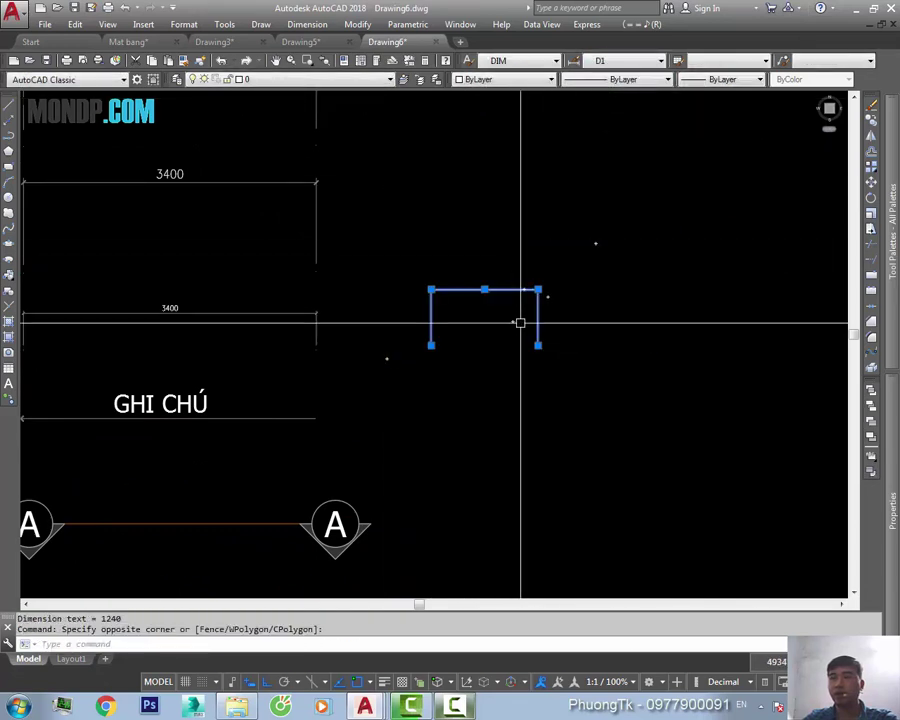
pyautogui.scroll(5, 486, 293)
pyautogui.press('Escape')
pyautogui.click(572, 174)
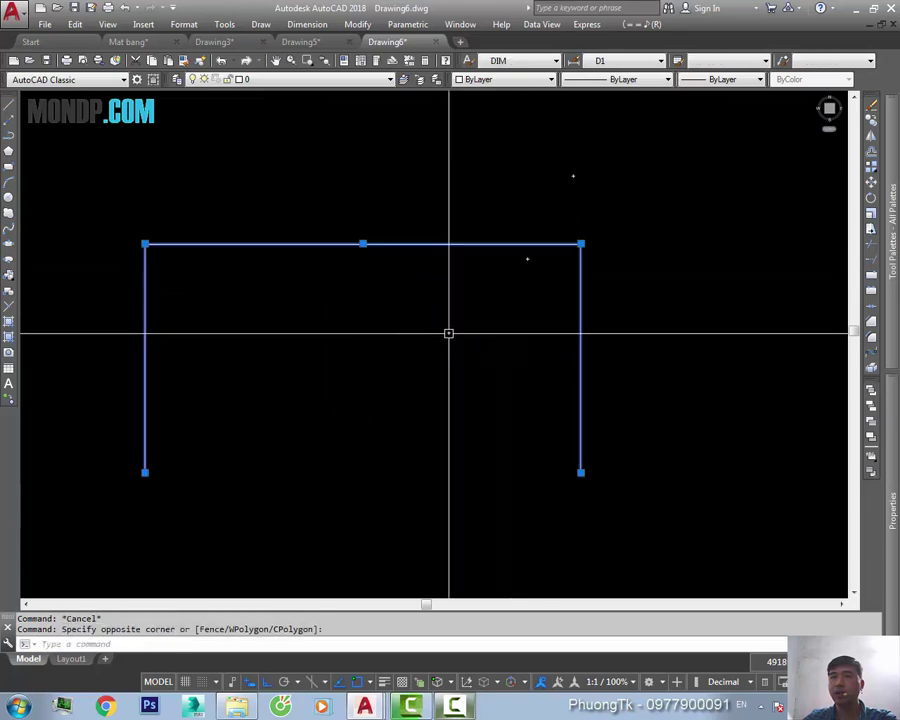
pyautogui.scroll(-5, 462, 316)
pyautogui.scroll(-3, 504, 313)
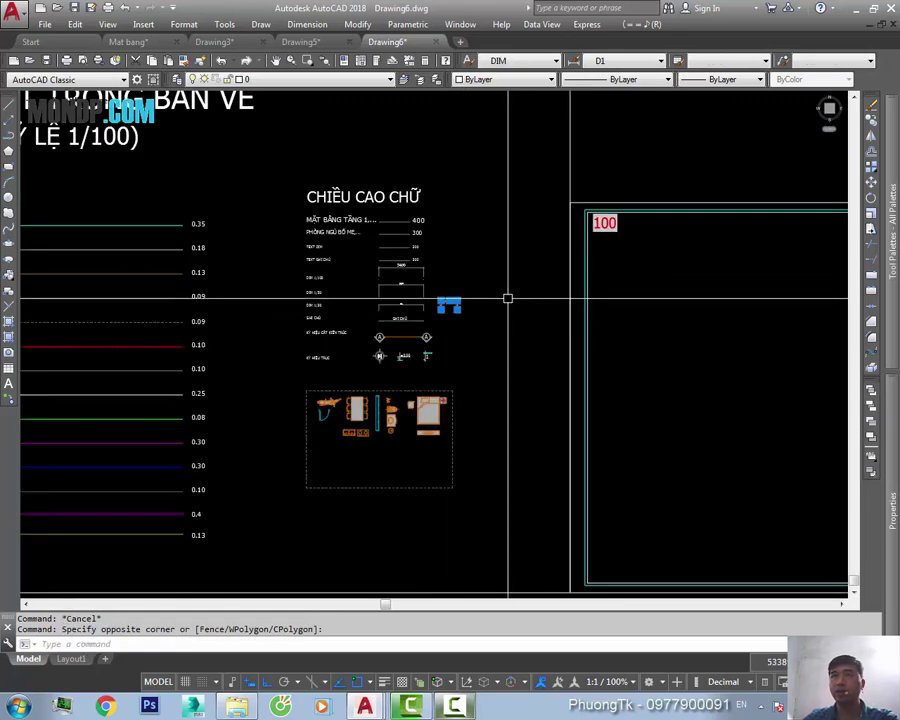
pyautogui.press('Escape')
pyautogui.scroll(2, 440, 303)
pyautogui.press('Escape')
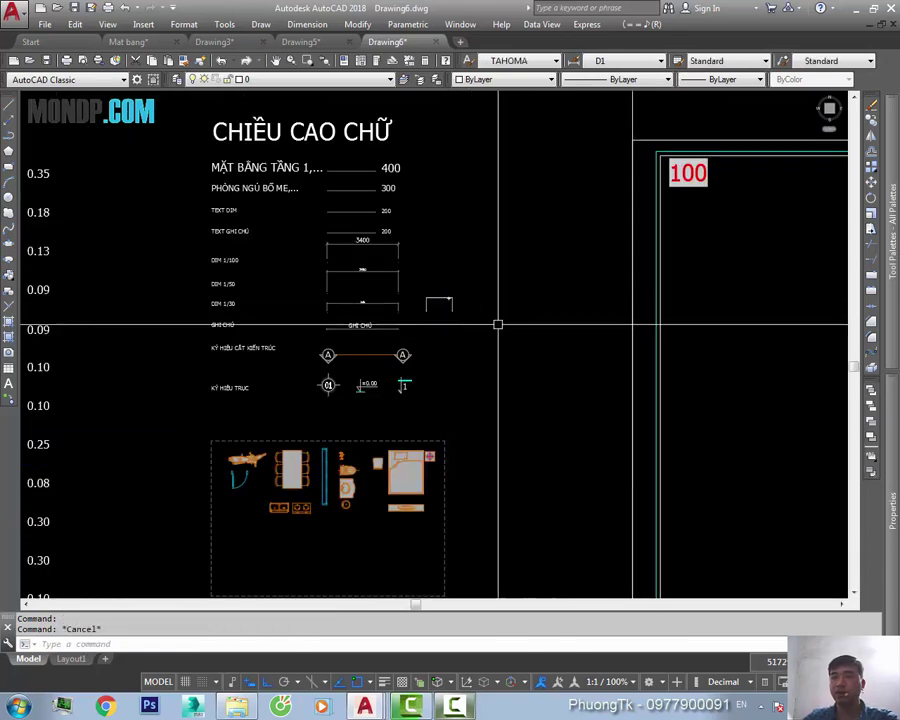
pyautogui.scroll(2, 498, 324)
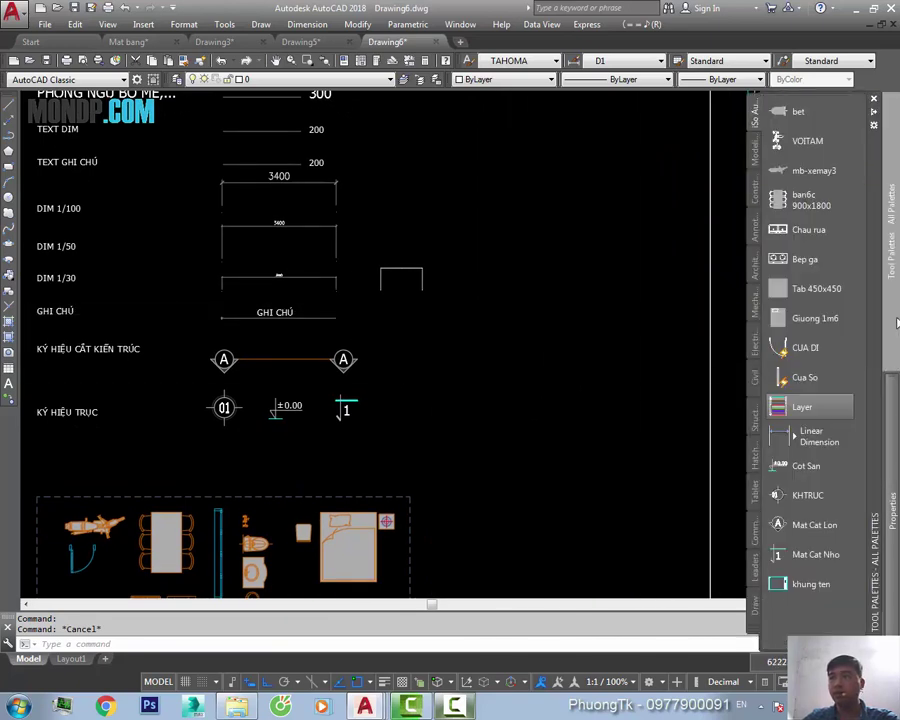
pyautogui.click(812, 440)
pyautogui.press('Escape')
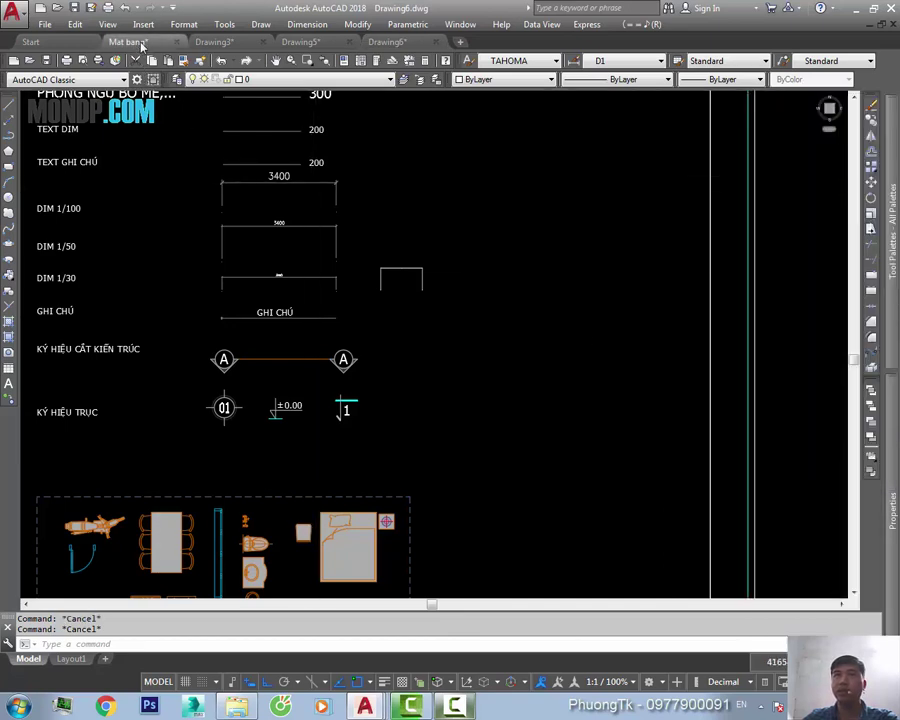
# - Switch to the Mat bang drawing and keep D1 as the current dimension style
pyautogui.click(141, 44)
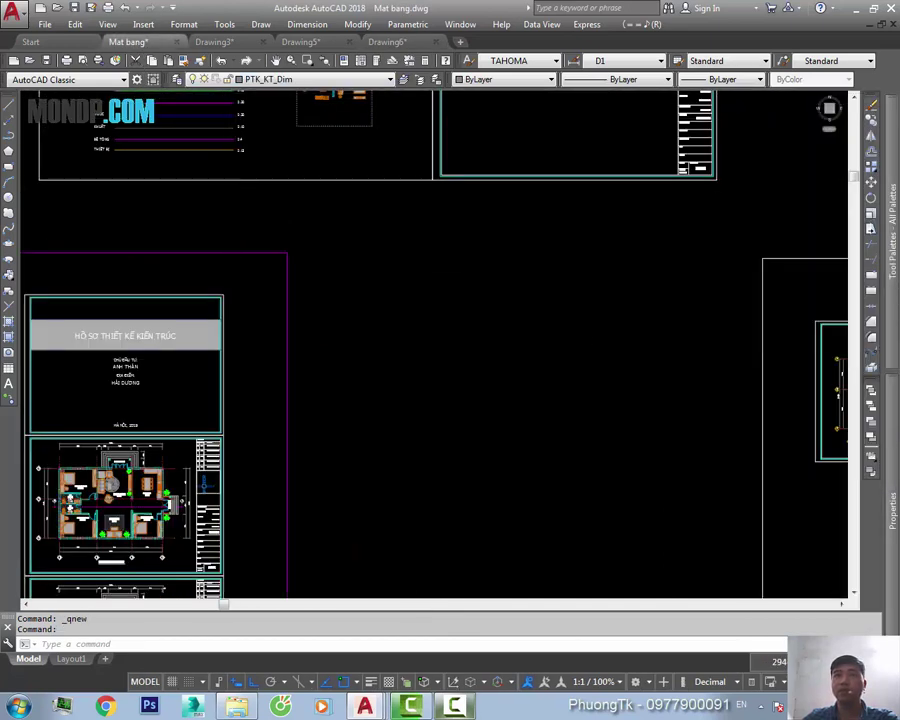
pyautogui.scroll(-3, 408, 263)
pyautogui.scroll(3, 408, 240)
pyautogui.scroll(2, 438, 293)
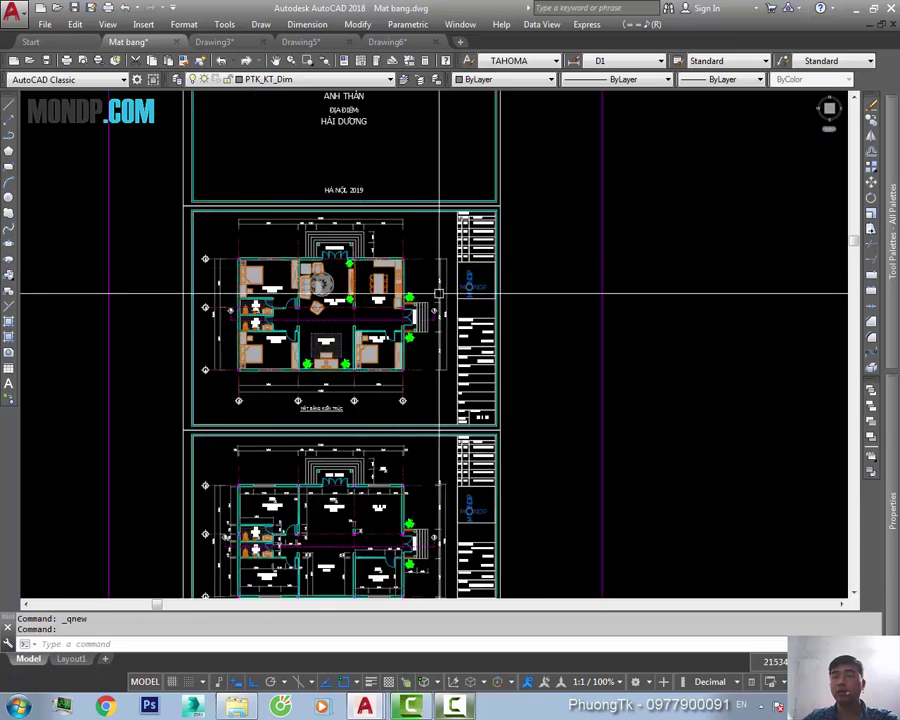
pyautogui.click(610, 62)
pyautogui.click(605, 114)
pyautogui.click(615, 61)
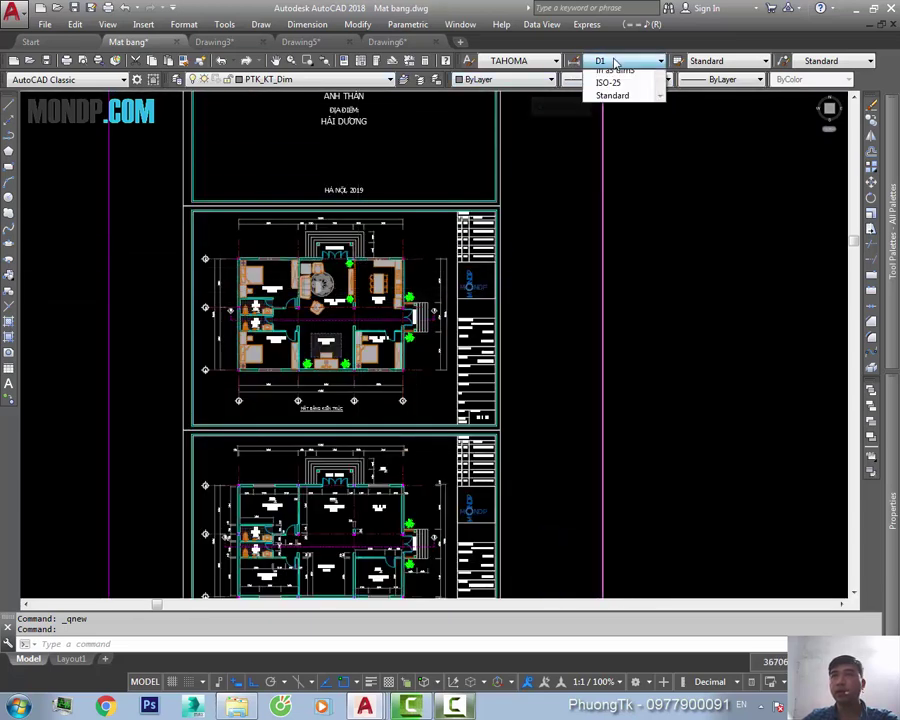
pyautogui.click(605, 112)
# - Modify dimension style D1 to tick Annotative on its Fit settings
pyautogui.click(573, 60)
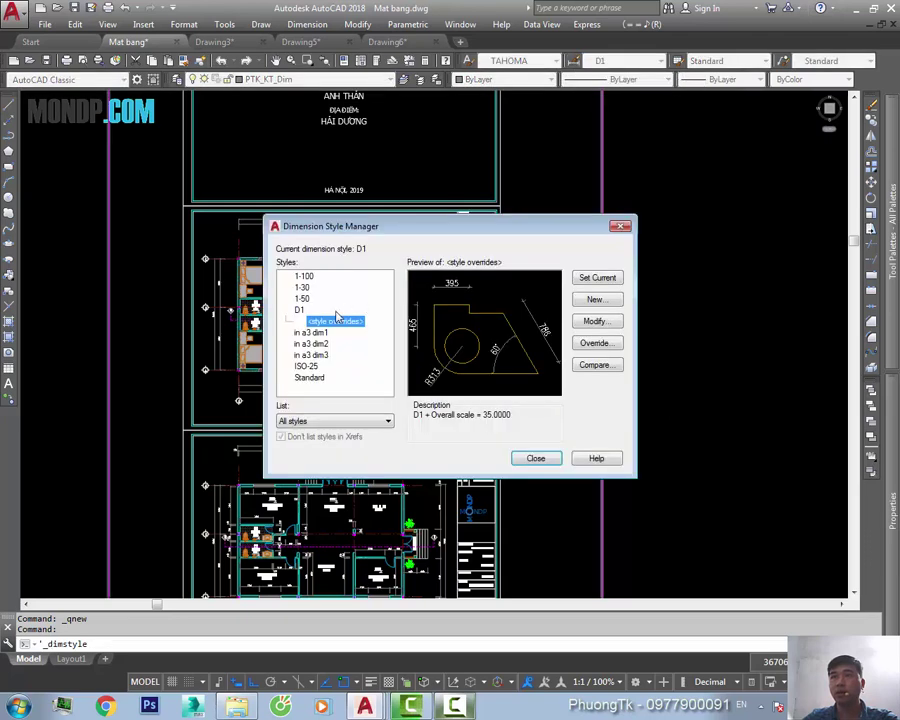
pyautogui.click(299, 310)
pyautogui.click(594, 321)
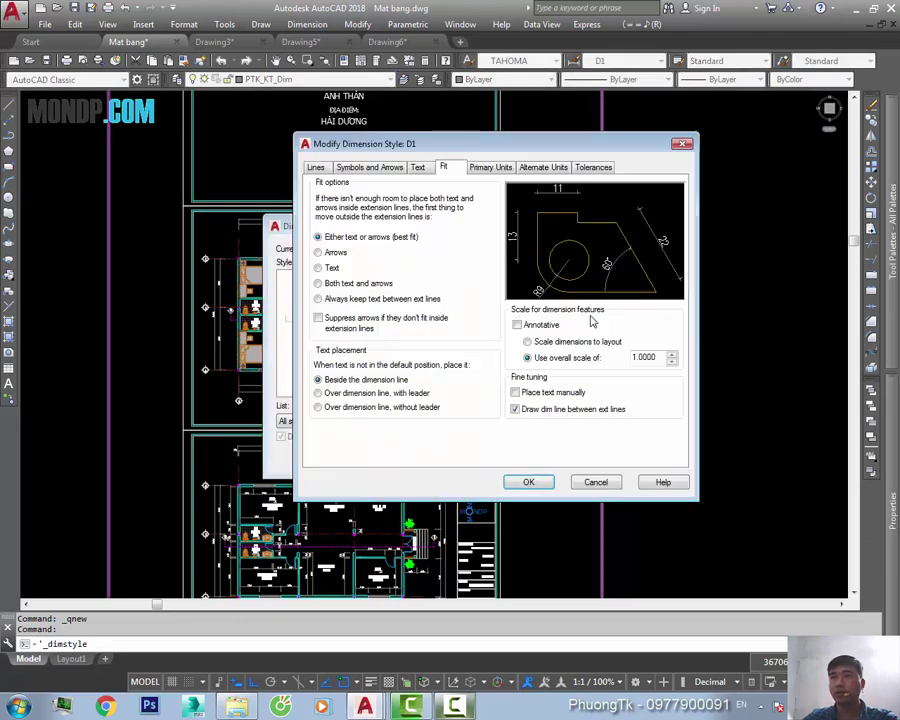
pyautogui.click(418, 167)
pyautogui.click(443, 167)
pyautogui.click(529, 482)
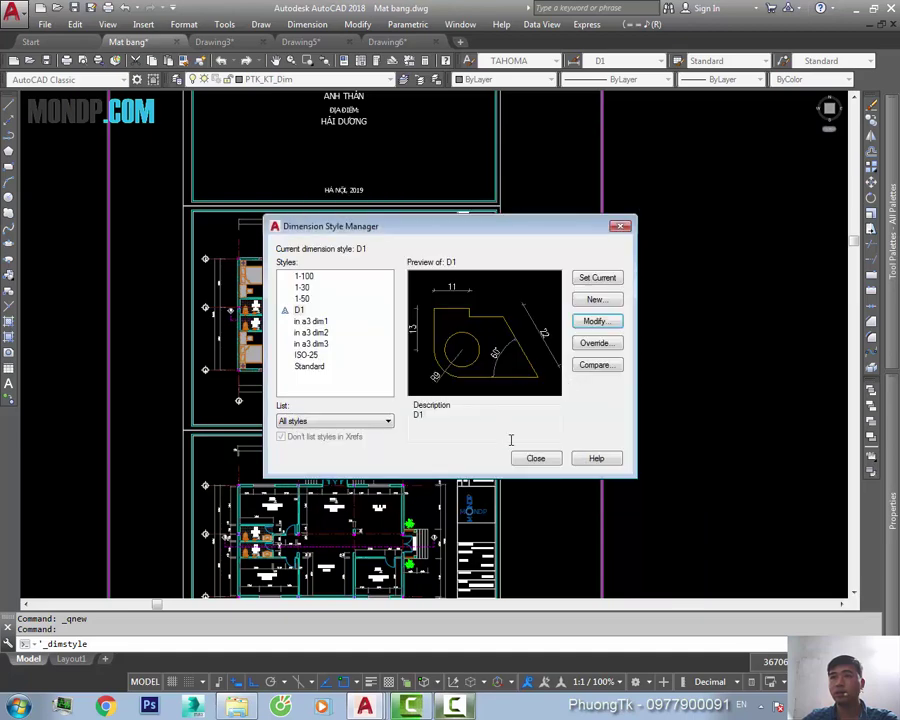
pyautogui.click(536, 458)
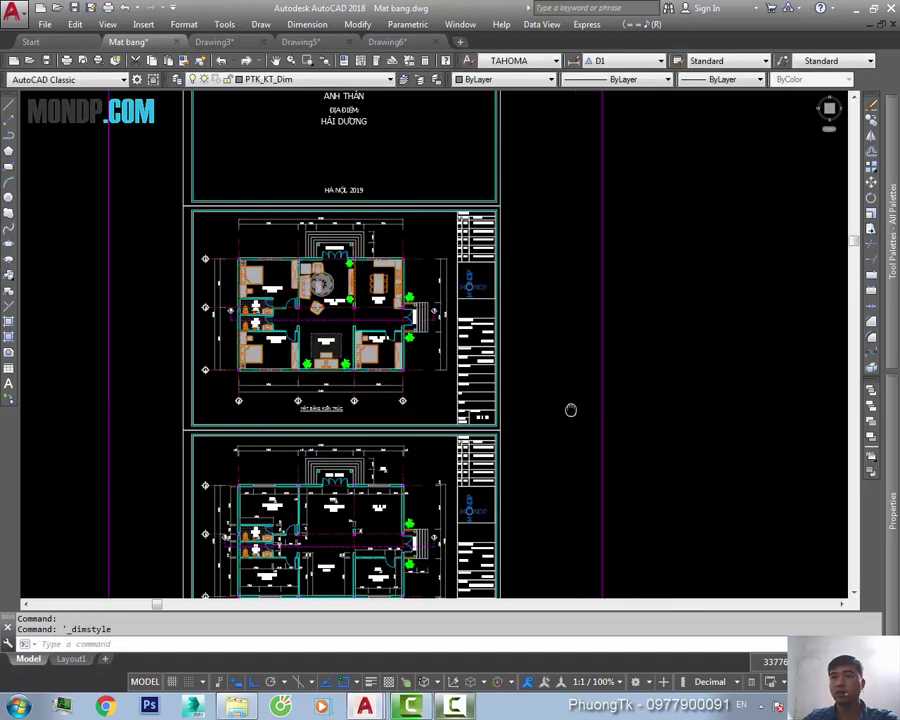
pyautogui.scroll(-1, 381, 374)
pyautogui.scroll(-3, 565, 320)
pyautogui.scroll(2, 459, 320)
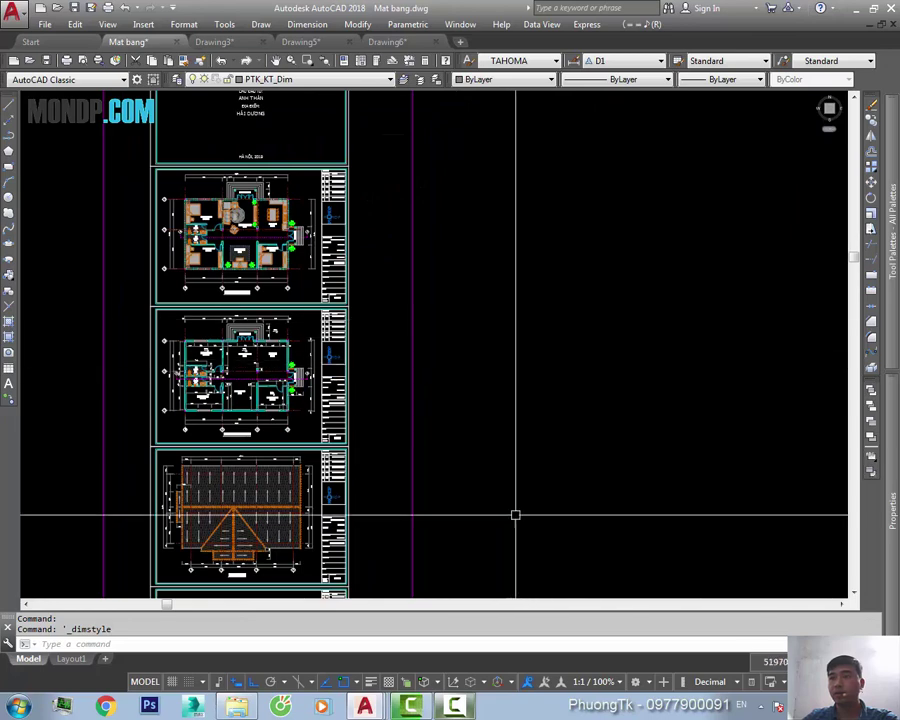
pyautogui.click(593, 681)
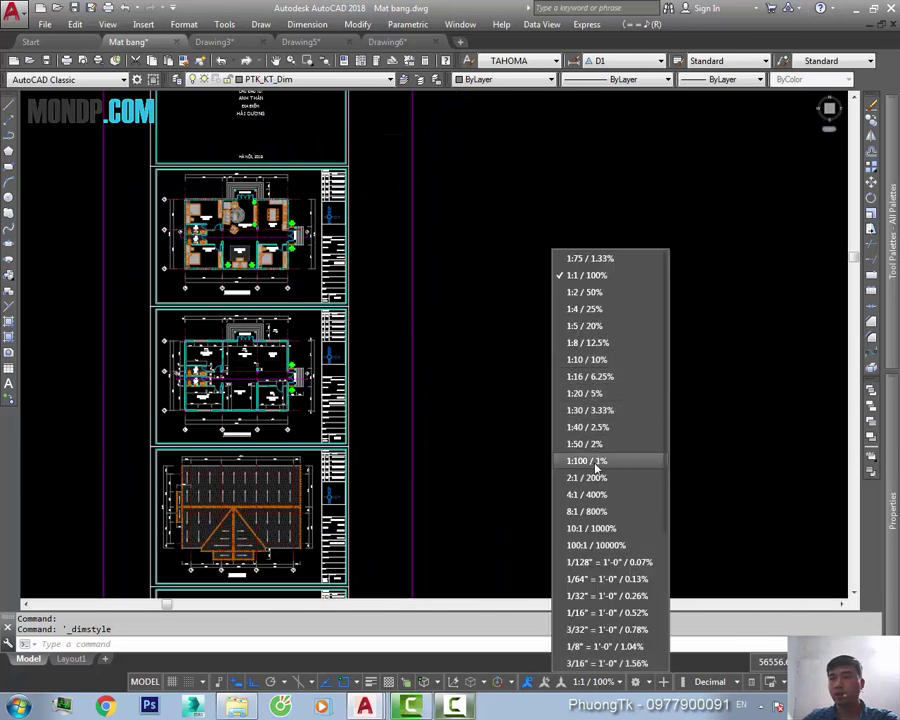
# - Set the annotation scale to 1:30, place a trial 8546 dimension, then erase it
pyautogui.click(597, 411)
pyautogui.moveTo(892, 508)
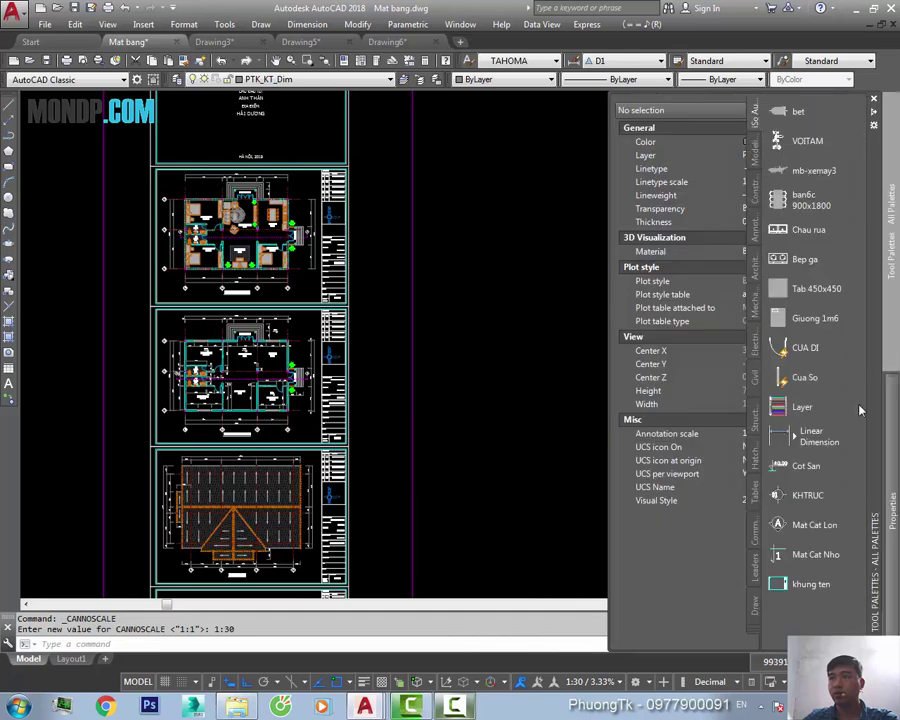
pyautogui.click(790, 436)
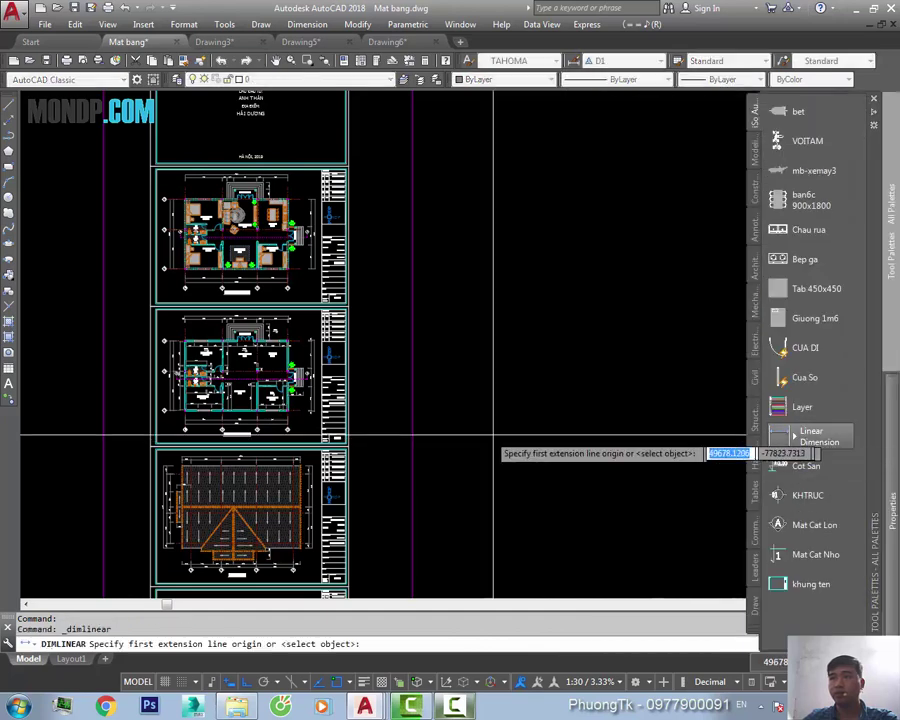
pyautogui.click(479, 434)
pyautogui.click(536, 434)
pyautogui.click(528, 400)
pyautogui.scroll(5, 528, 400)
pyautogui.scroll(2, 518, 402)
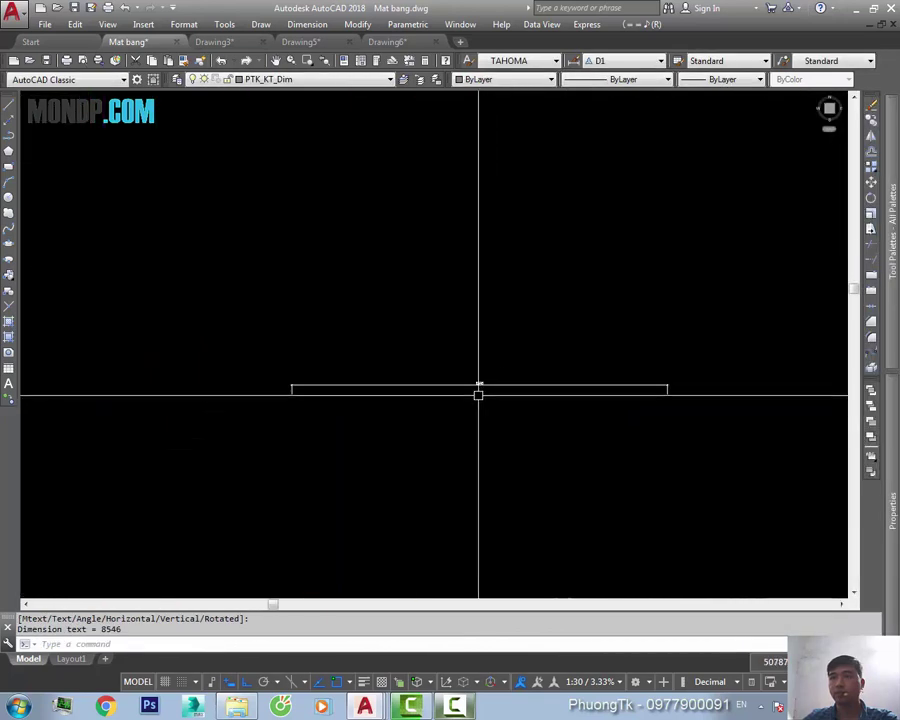
pyautogui.scroll(2, 478, 394)
pyautogui.click(431, 328)
pyautogui.write('e')
pyautogui.press('Return')
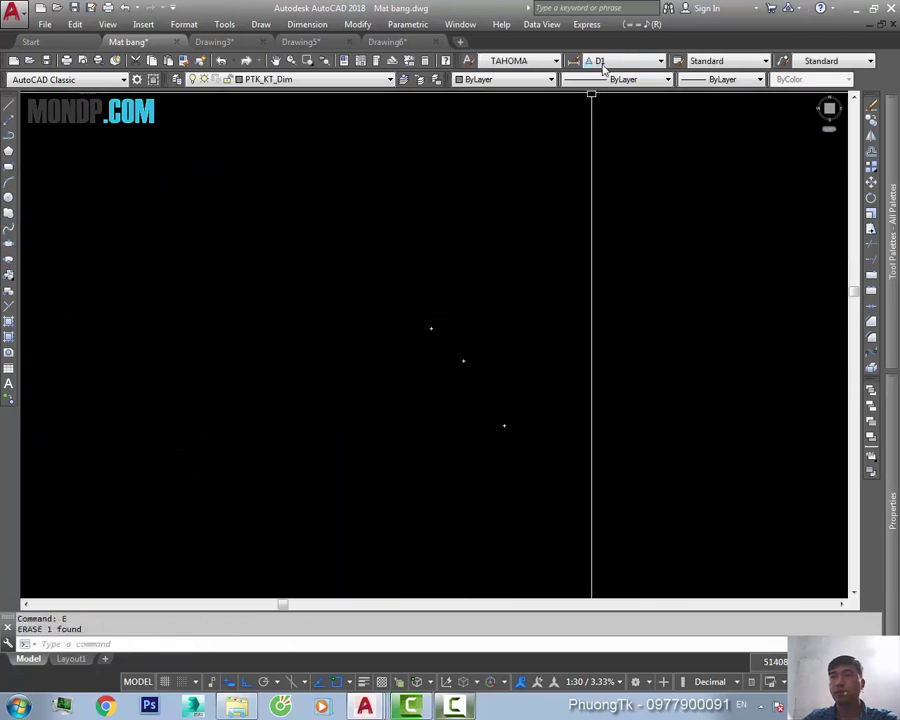
# - Draw a trial 1000 linear dimension and erase it with E
pyautogui.write('d')
pyautogui.press('Return')
pyautogui.click(340, 310)
pyautogui.click(470, 310)
pyautogui.click(470, 250)
pyautogui.click(404, 296)
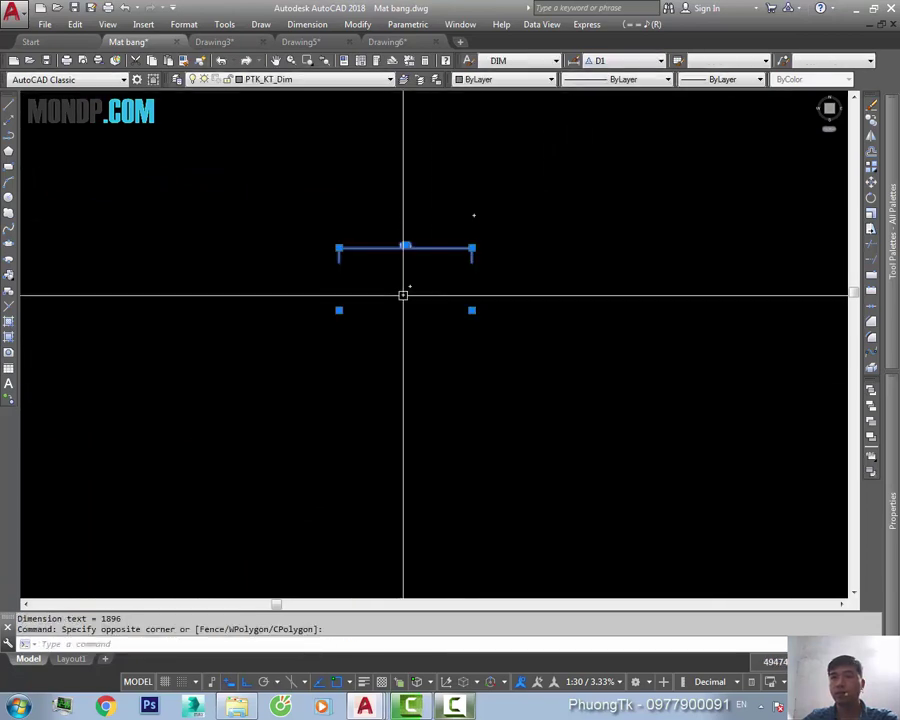
pyautogui.press('e')
pyautogui.press('Return')
# - Select the floor-plan sheet frame to check its scale of 70
pyautogui.scroll(-6, 447, 286)
pyautogui.scroll(4, 447, 285)
pyautogui.click(448, 266)
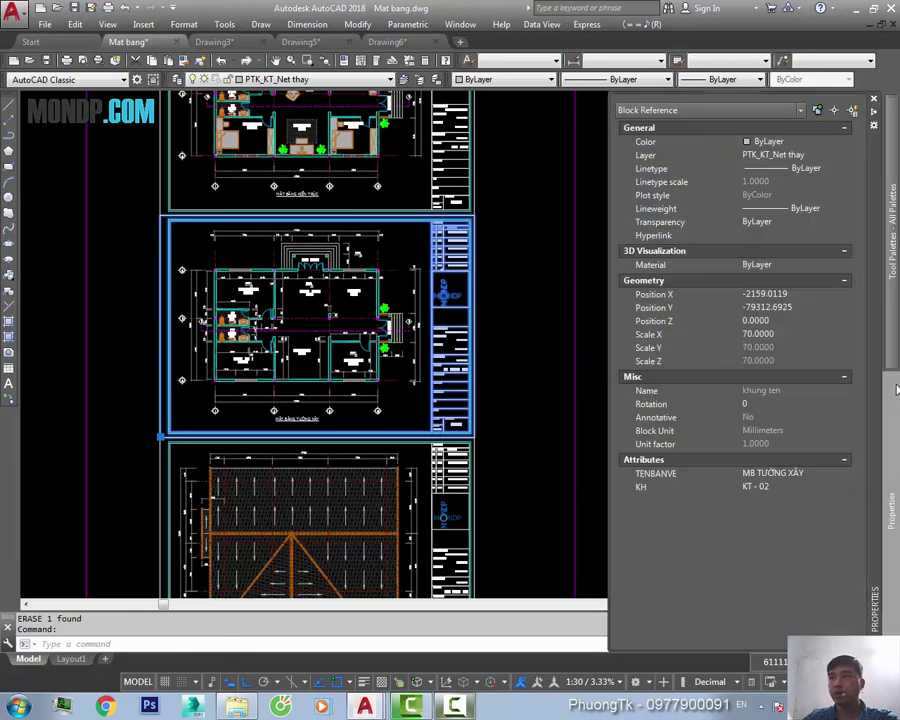
# - Clear the frame selection and review the annotation scale list
pyautogui.scroll(3, 370, 342)
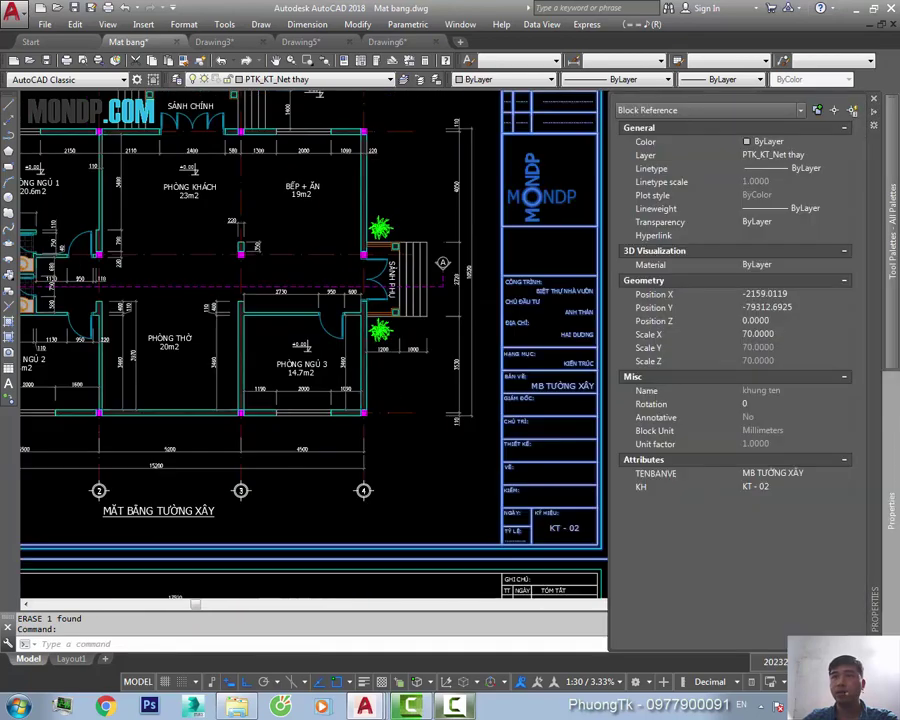
pyautogui.scroll(2, 370, 342)
pyautogui.press('Escape')
pyautogui.click(596, 684)
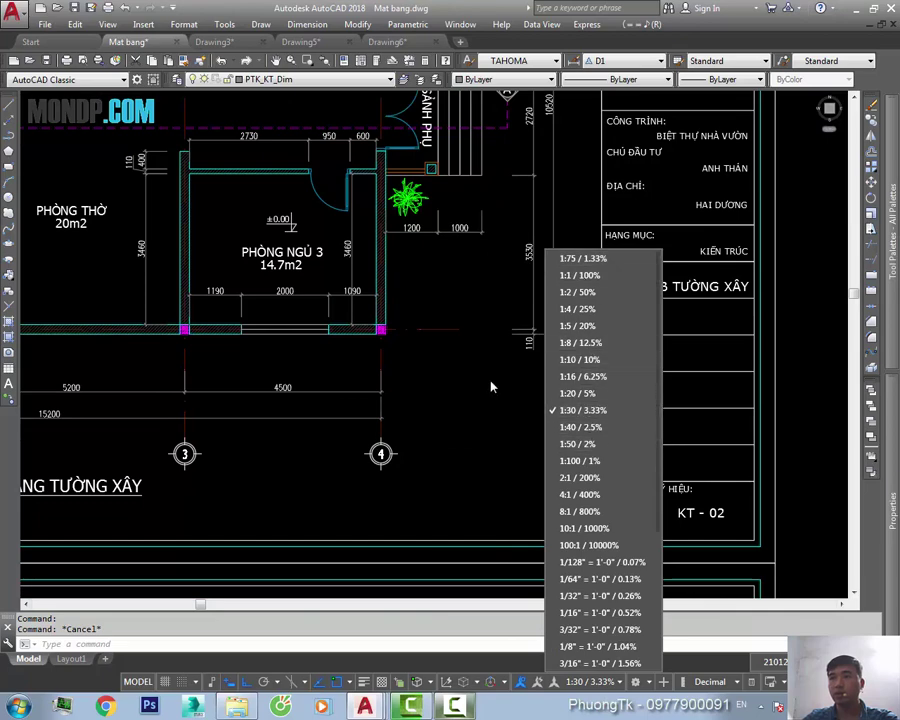
pyautogui.scroll(-5, 432, 408)
pyautogui.scroll(-3, 432, 416)
pyautogui.scroll(3, 432, 416)
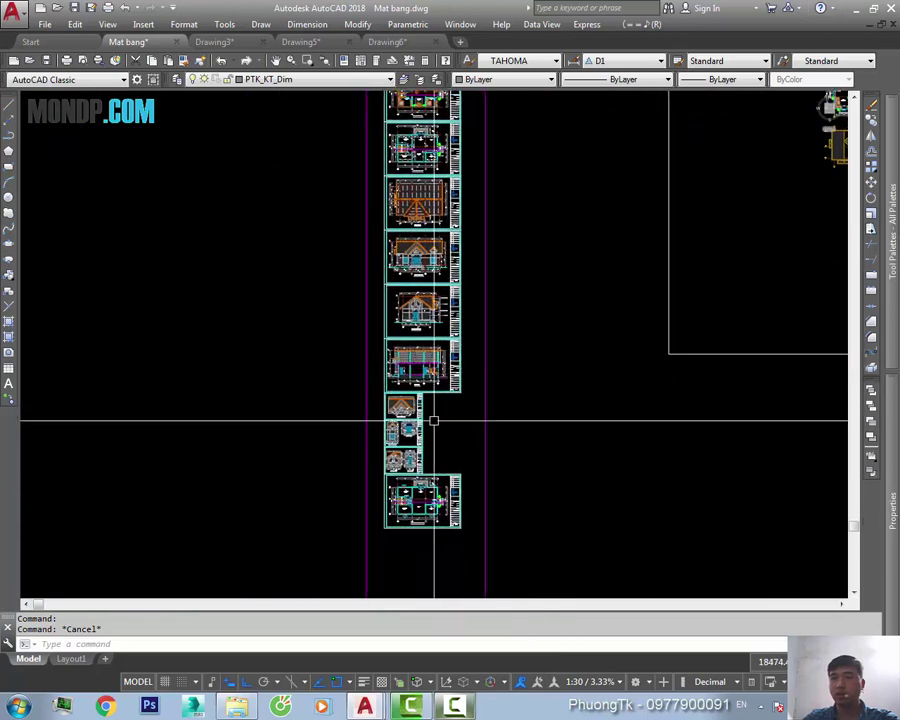
pyautogui.scroll(2, 393, 374)
# - Compare the scales of the elevation and floor-plan sheet frames in Properties
pyautogui.click(393, 374)
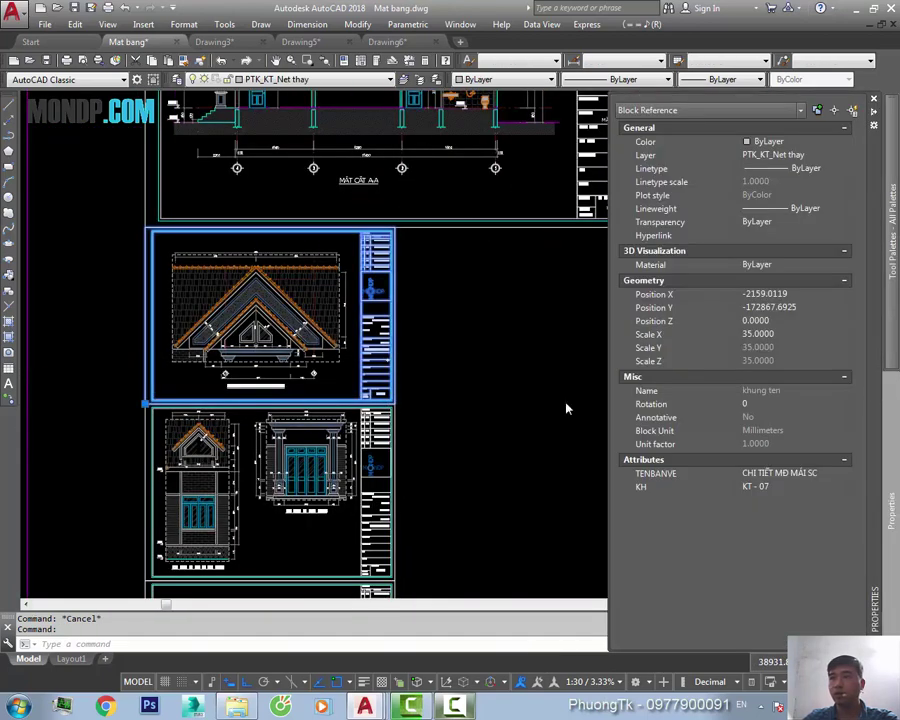
pyautogui.press('Escape')
pyautogui.scroll(-3, 432, 356)
pyautogui.scroll(1, 490, 318)
pyautogui.moveTo(490, 318); pyautogui.dragTo(483, 506, button='middle')
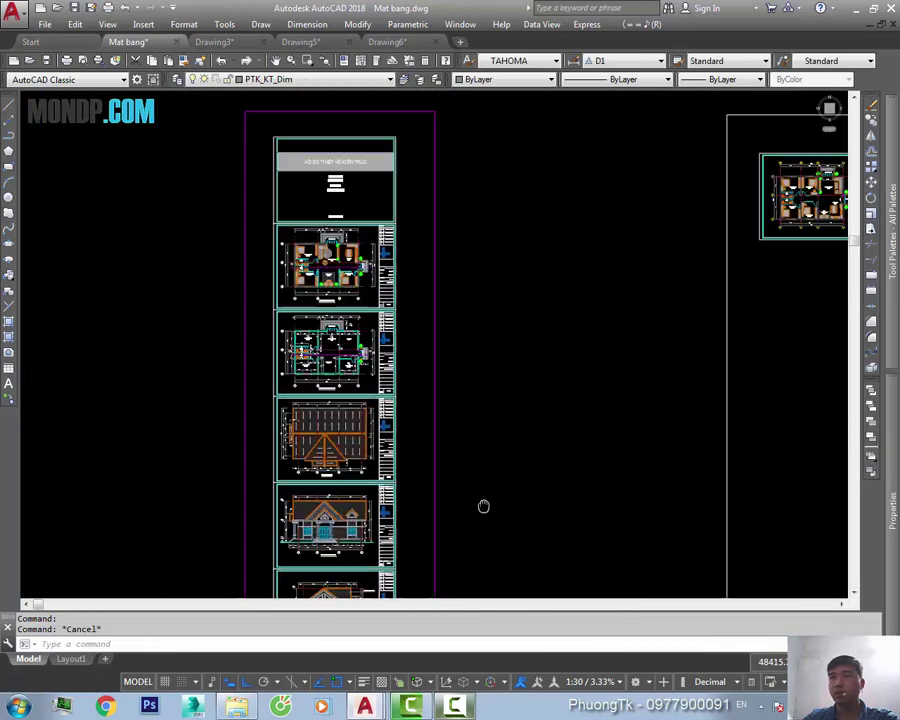
pyautogui.scroll(2, 392, 320)
pyautogui.scroll(2, 392, 320)
pyautogui.click(392, 318)
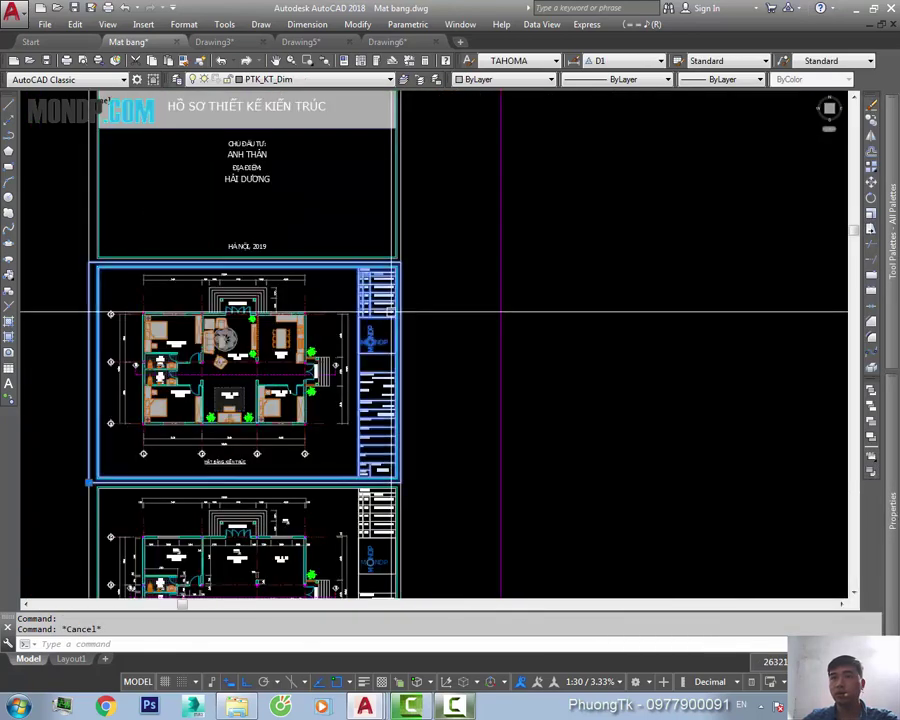
pyautogui.click(580, 682)
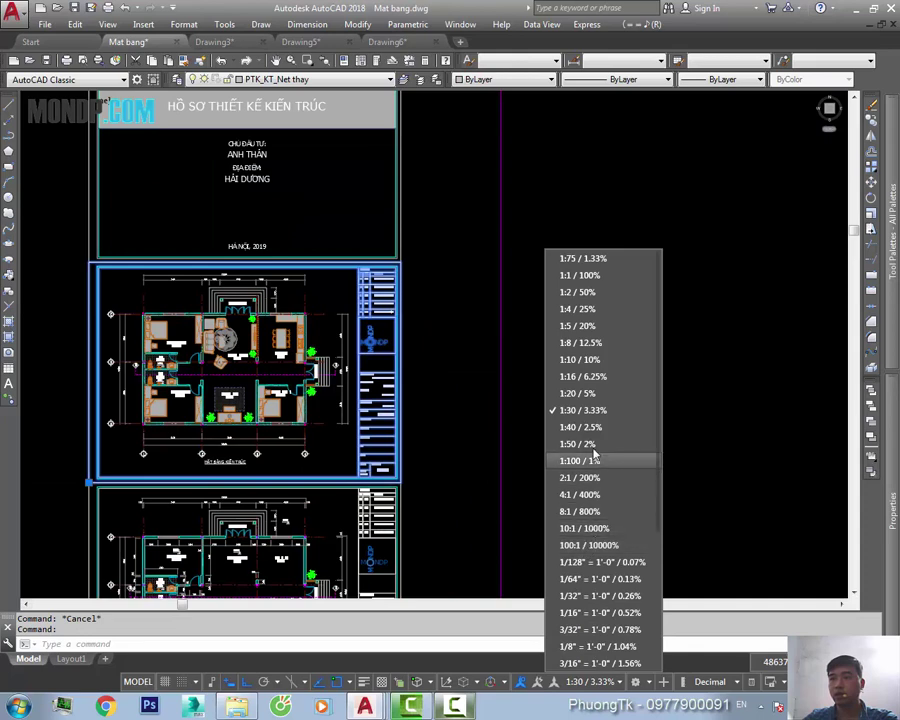
# - Add a custom scale named 1:70 (1 = 70) and make it the current annotation scale
pyautogui.scroll(-4, 594, 500)
pyautogui.scroll(-1, 594, 560)
pyautogui.click(580, 627)
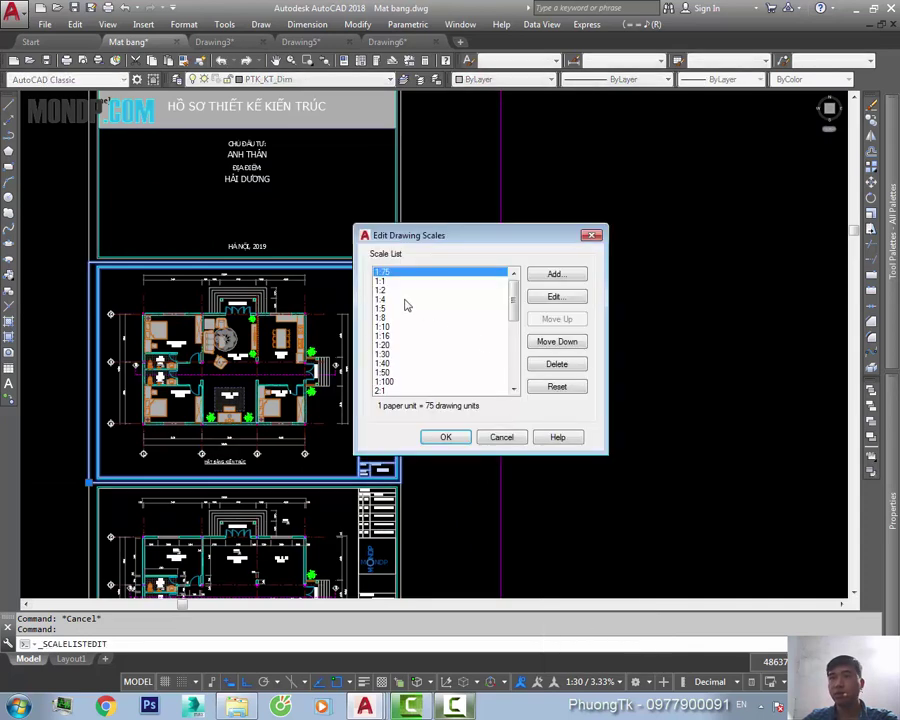
pyautogui.click(556, 274)
pyautogui.write('70')
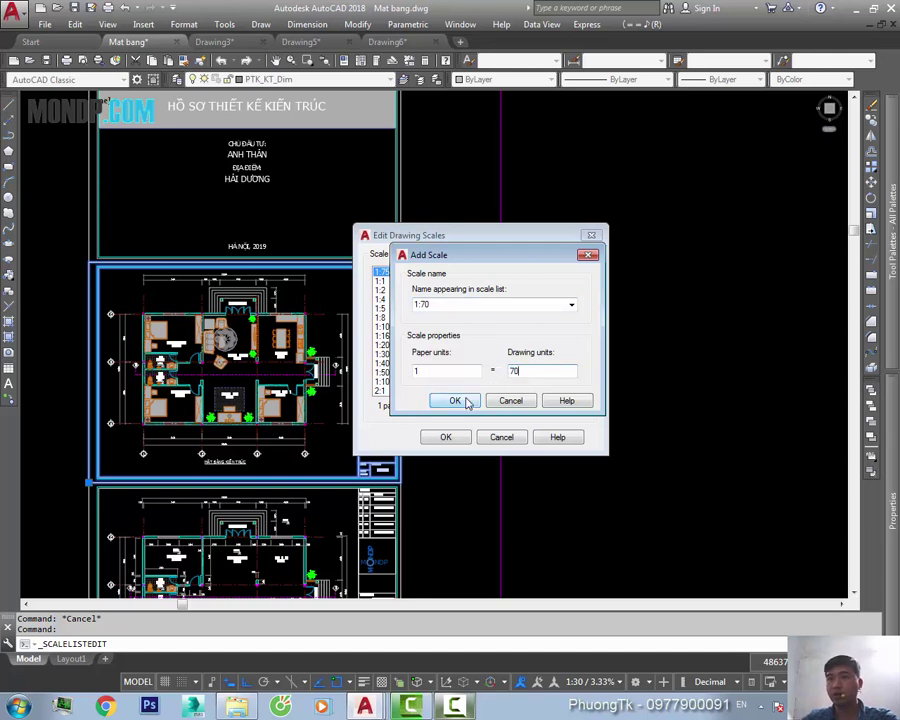
pyautogui.click(466, 401)
pyautogui.click(449, 437)
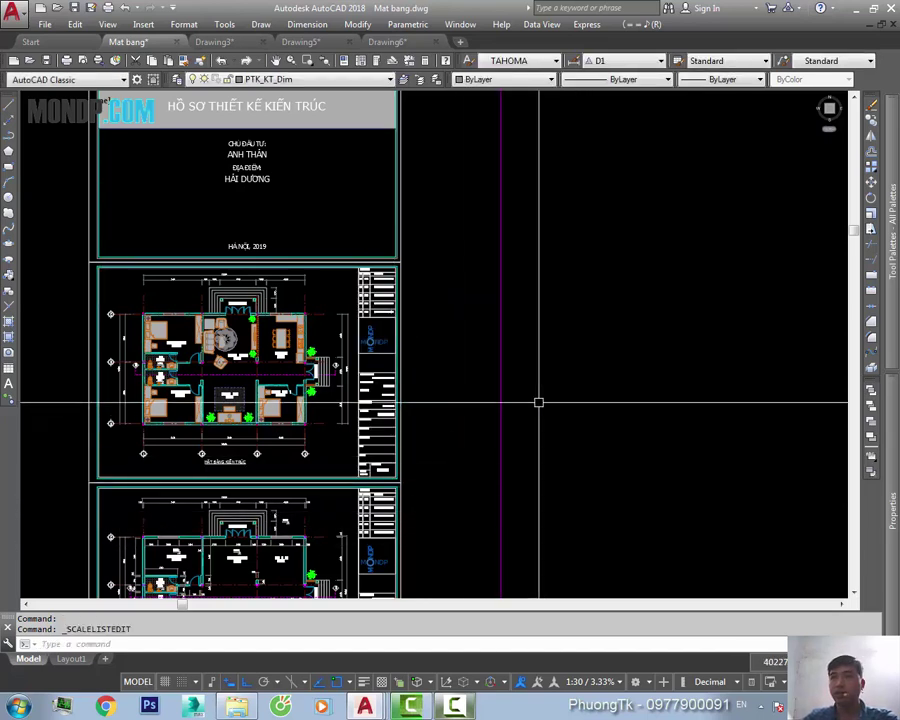
pyautogui.click(620, 681)
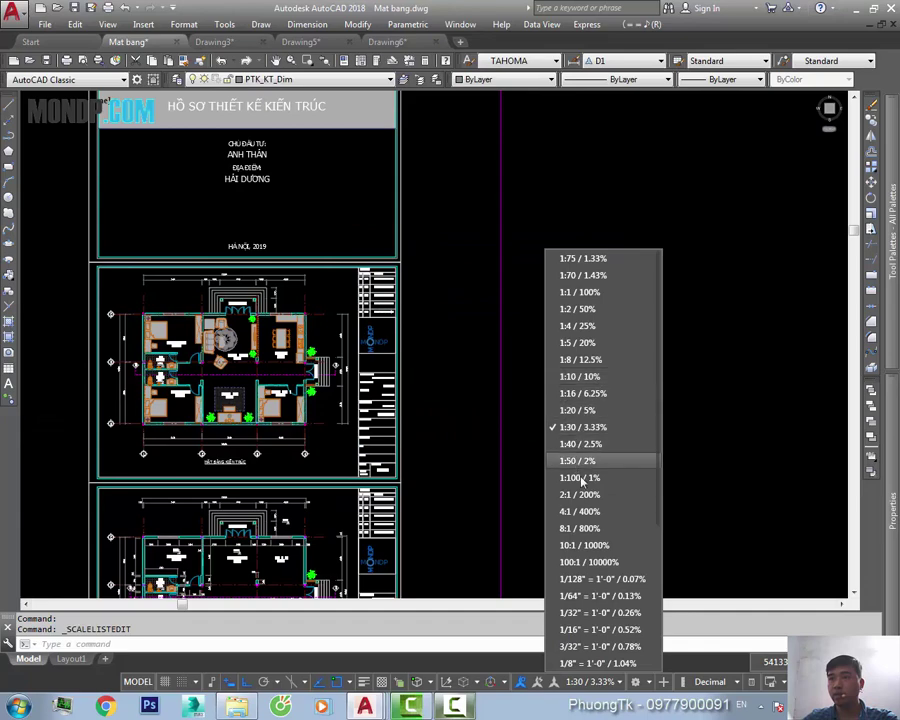
pyautogui.click(580, 275)
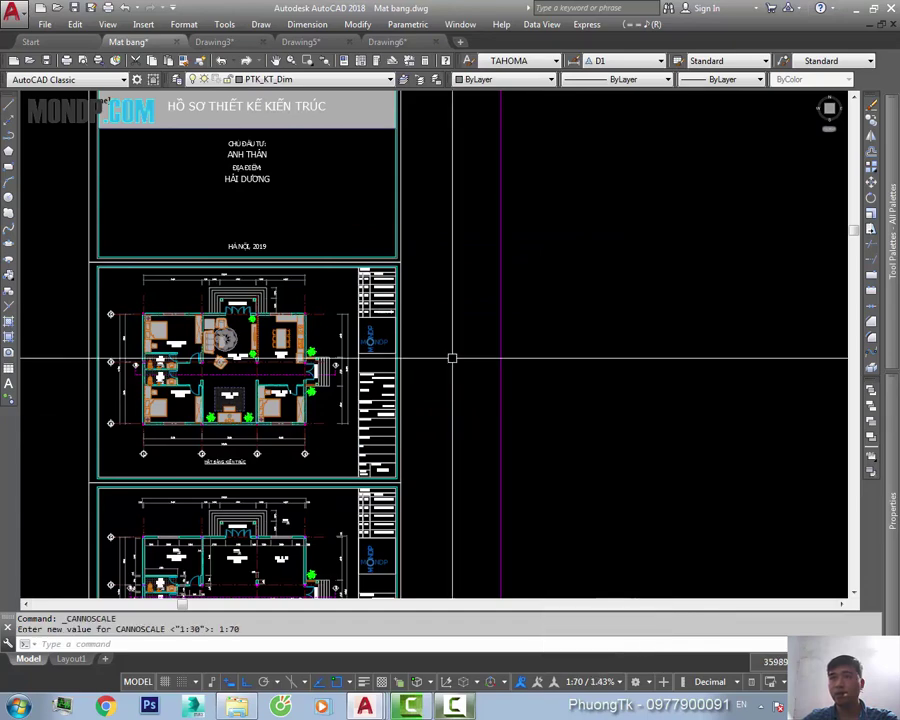
pyautogui.scroll(2, 452, 358)
# - Place a trial 4500 D1 dimension between grid axes 3 and 4 at 1:70
pyautogui.scroll(5, 432, 354)
pyautogui.scroll(2, 440, 350)
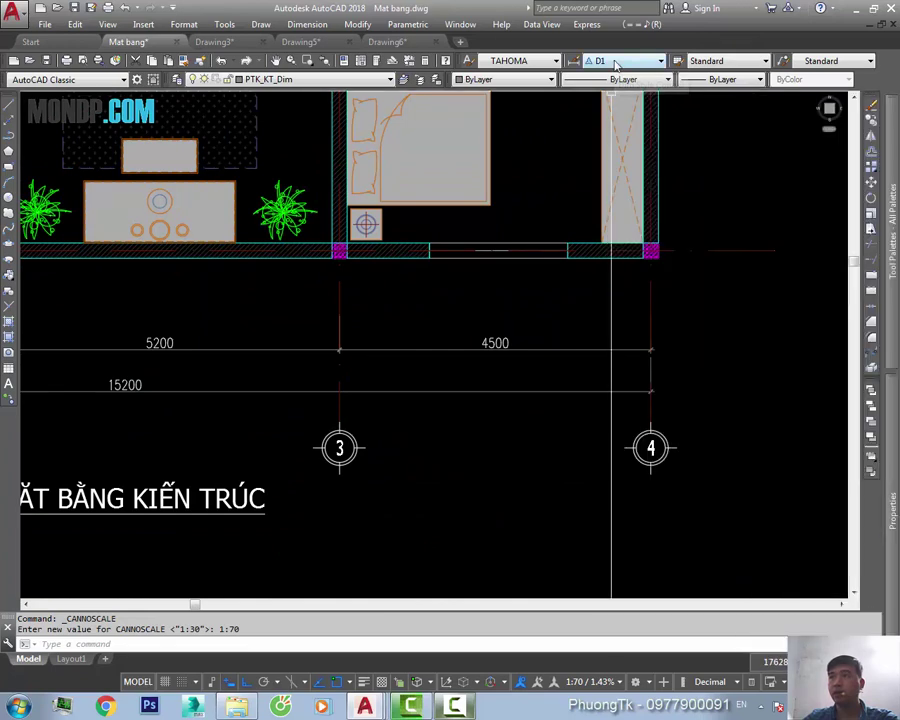
pyautogui.click(573, 61)
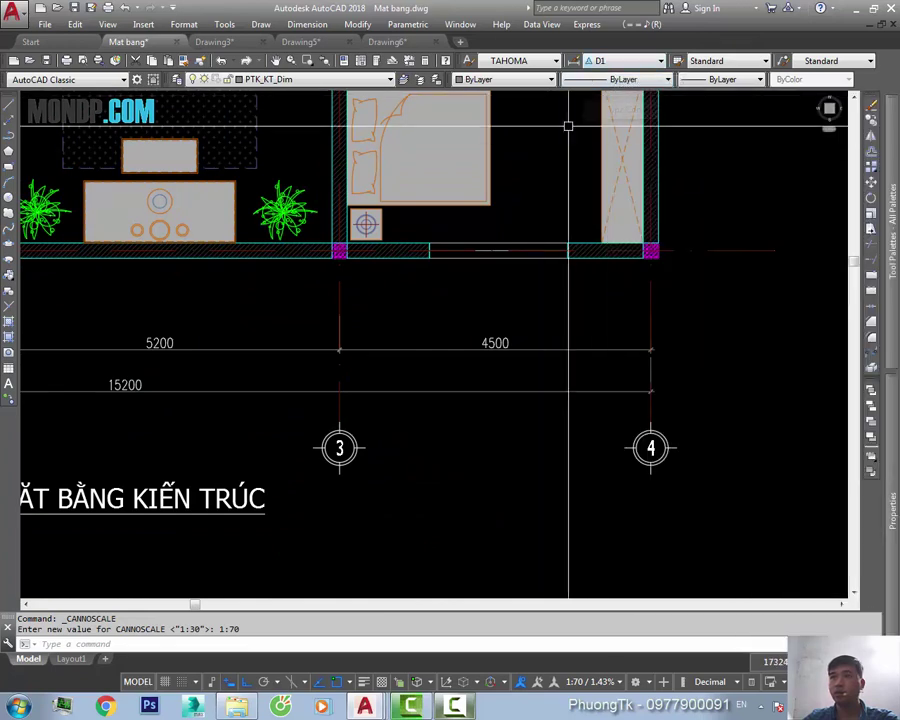
pyautogui.write('d')
pyautogui.click(340, 302)
pyautogui.click(651, 302)
pyautogui.scroll(2, 567, 321)
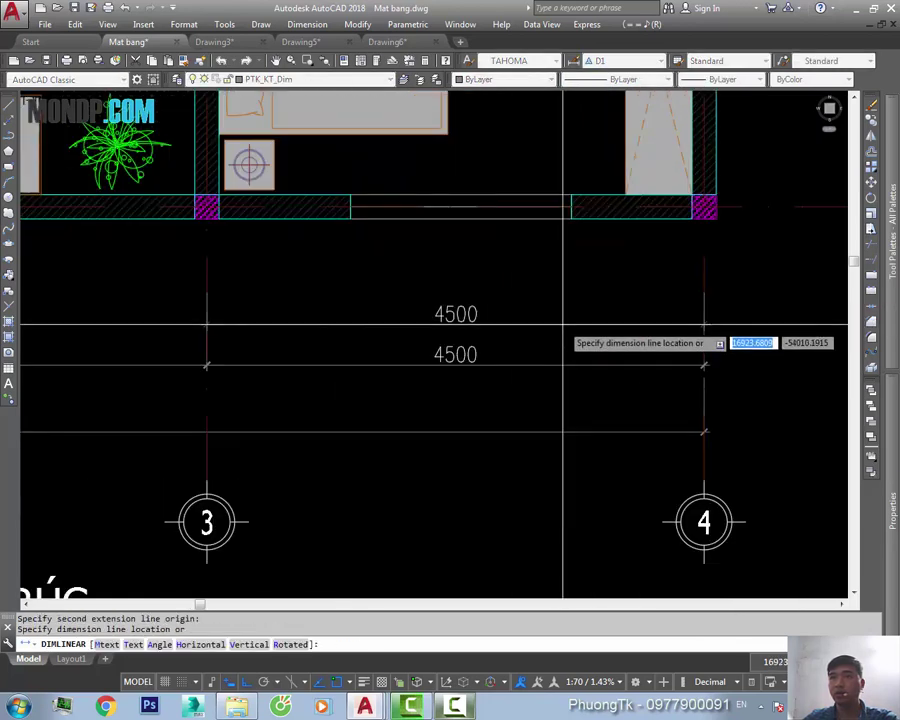
pyautogui.click(500, 332)
# - Compare it with the existing 4500 dimension and select the new trial one
pyautogui.scroll(2, 497, 332)
pyautogui.click(497, 323)
pyautogui.press('Escape')
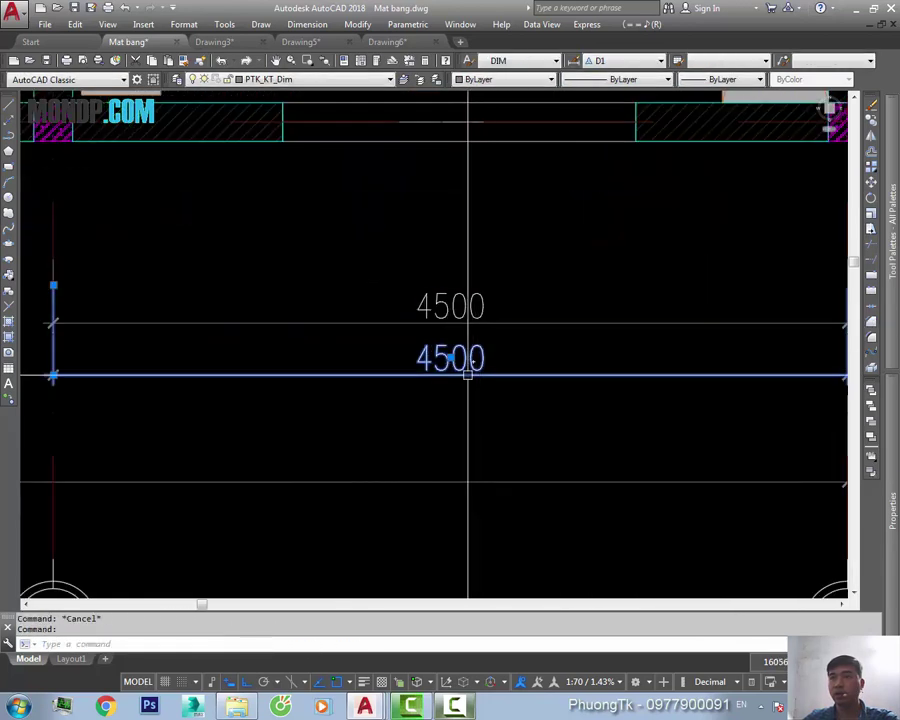
pyautogui.click(518, 314)
pyautogui.click(506, 318)
pyautogui.scroll(-6, 512, 333)
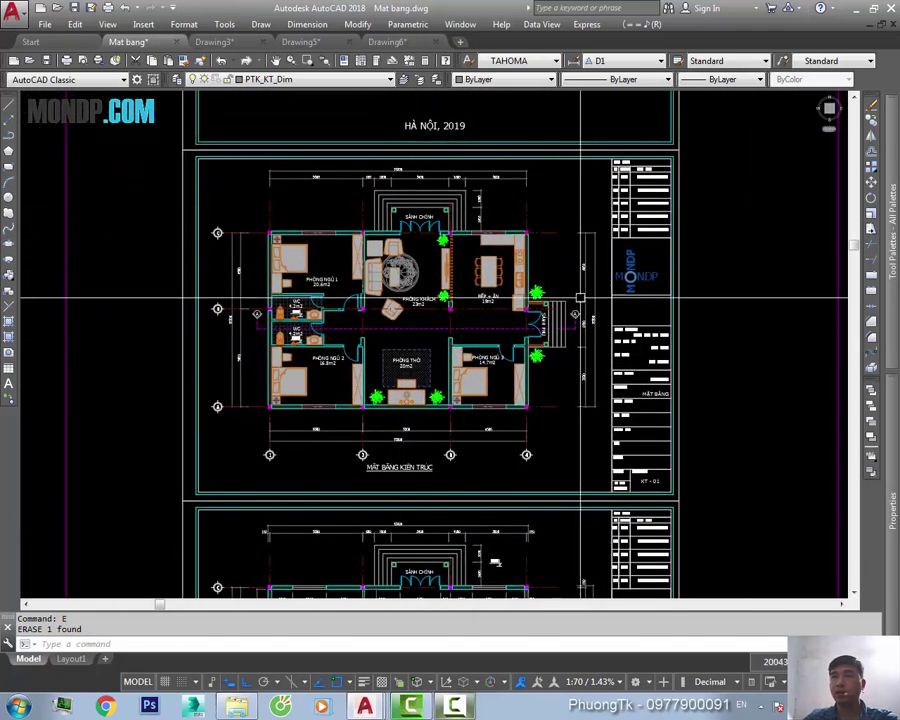
pyautogui.scroll(-3, 581, 297)
pyautogui.scroll(-3, 665, 330)
pyautogui.moveTo(536, 338); pyautogui.dragTo(441, 388, button='middle')
pyautogui.moveTo(525, 388); pyautogui.dragTo(480, 376, button='middle')
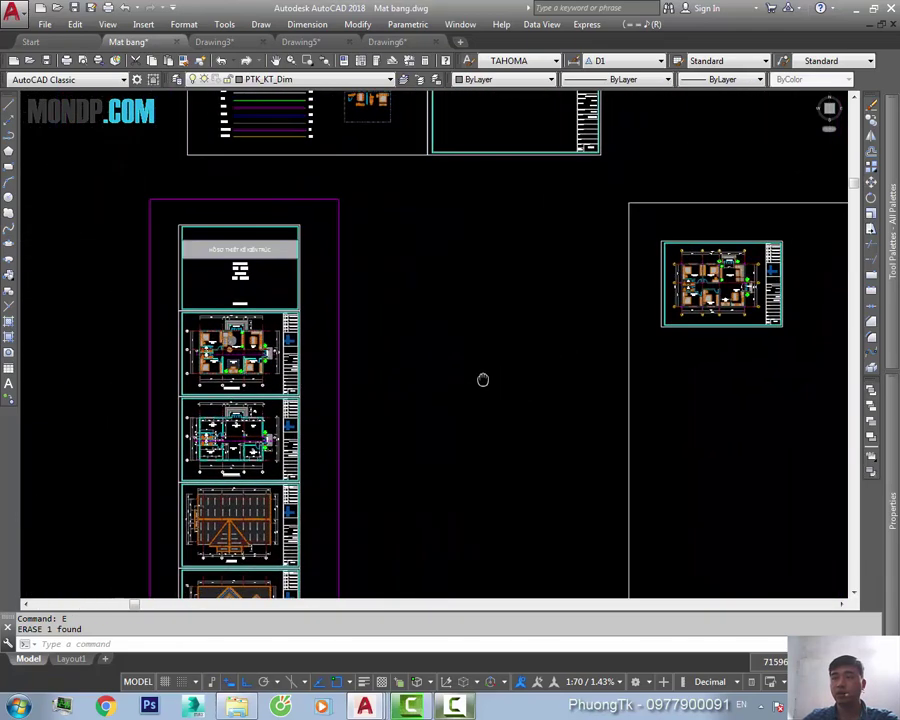
pyautogui.moveTo(800, 310); pyautogui.dragTo(574, 310, button='middle')
pyautogui.scroll(4, 574, 310)
pyautogui.scroll(-3, 550, 322)
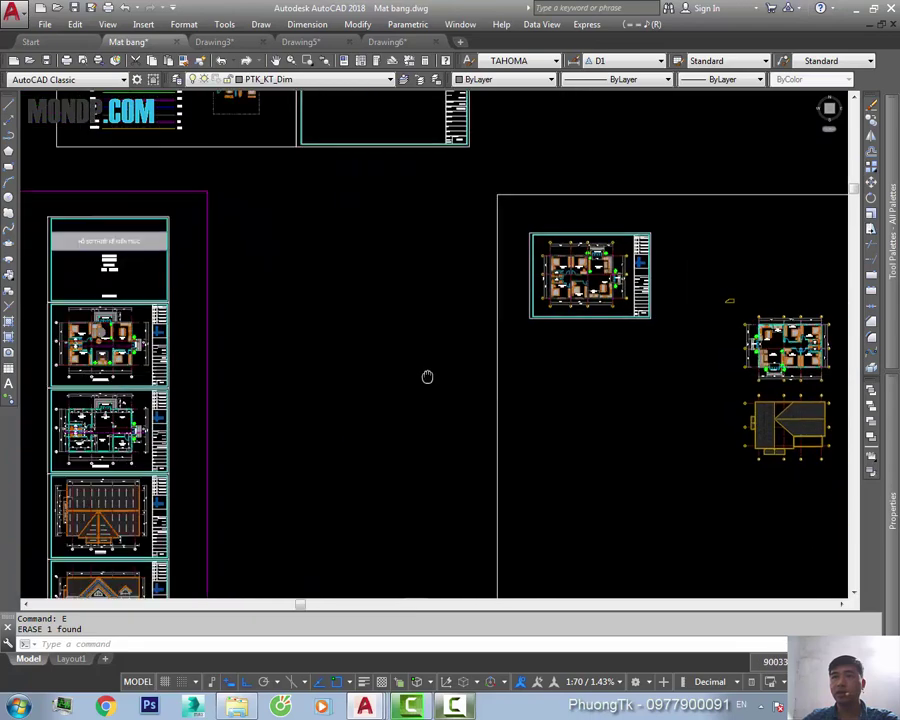
pyautogui.moveTo(128, 287); pyautogui.dragTo(358, 247, button='middle')
pyautogui.scroll(4, 358, 247)
pyautogui.scroll(2, 555, 340)
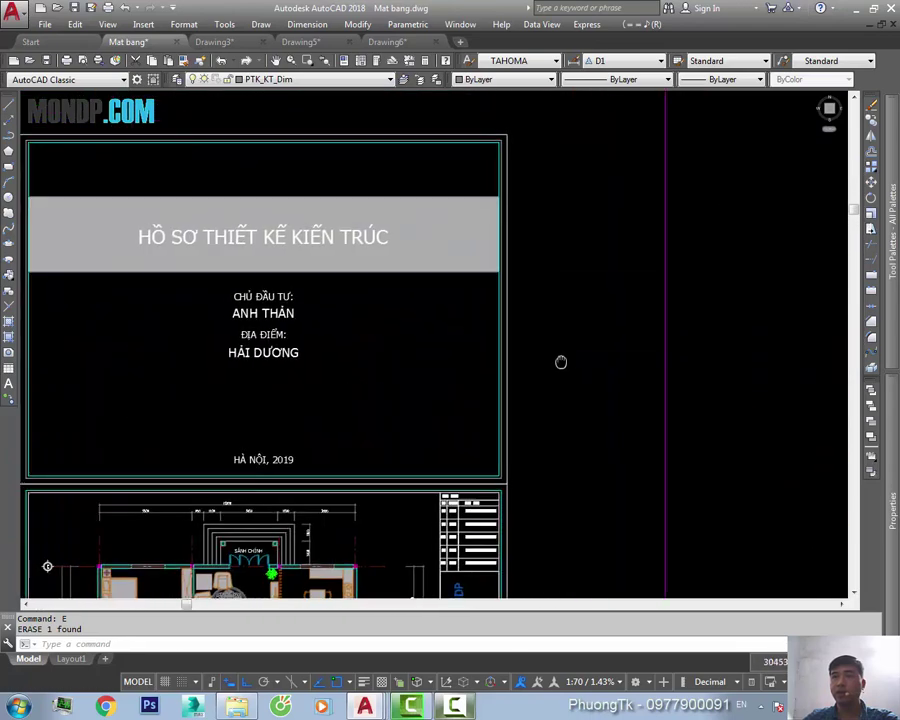
pyautogui.scroll(-2, 600, 340)
pyautogui.moveTo(580, 330); pyautogui.dragTo(642, 322, button='middle')
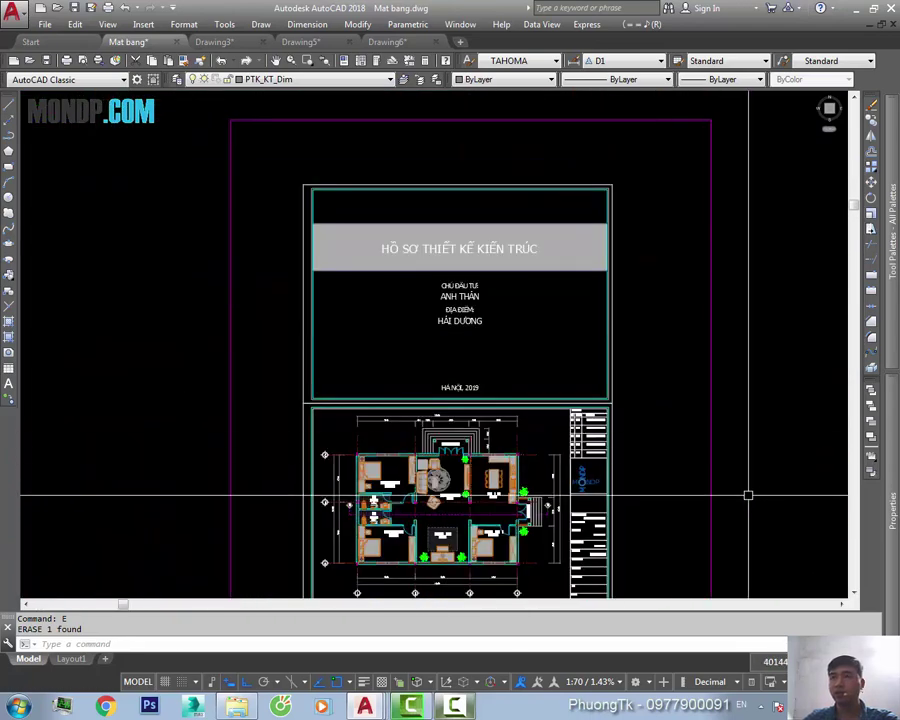